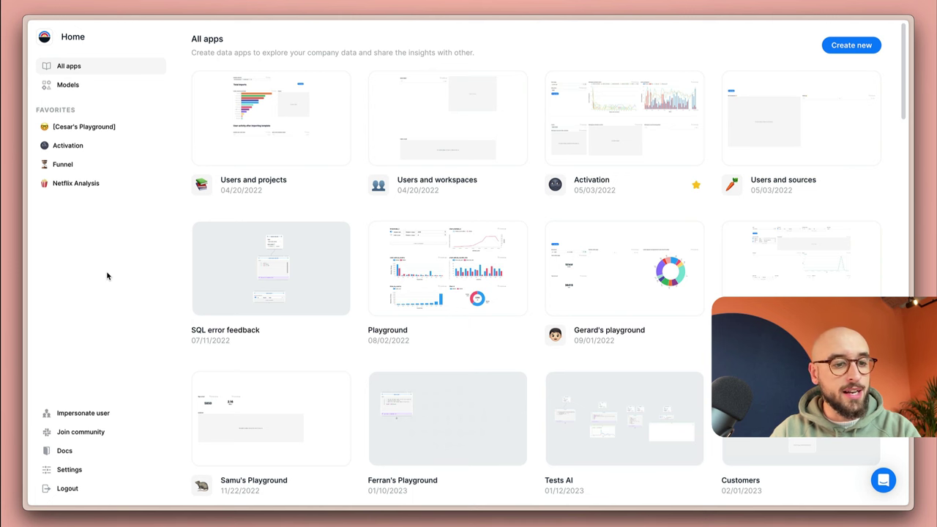
Open the Netflix Analysis app from the sidebar favourites to view its dashboard.
left_click(74, 186)
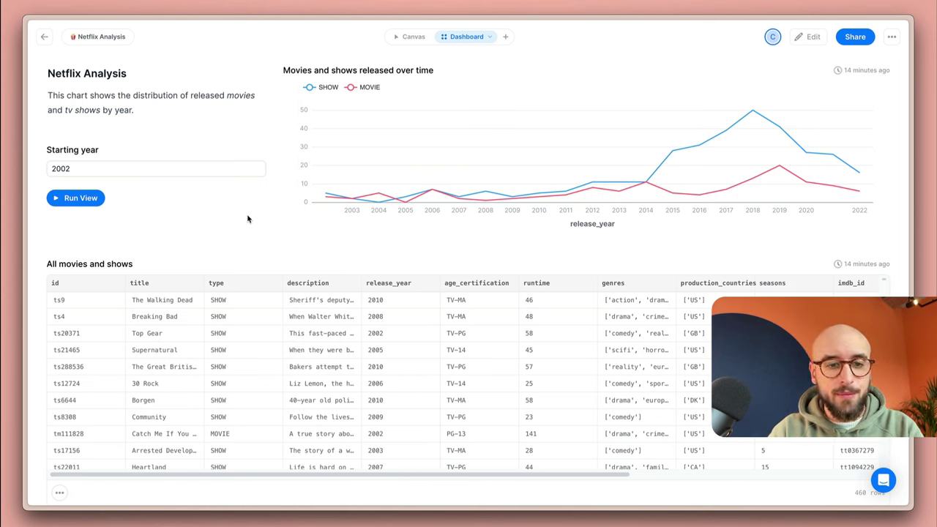
Switch to the Canvas view and survey the clean_titles, main_country_count and split_by_country blocks.
left_click(408, 40)
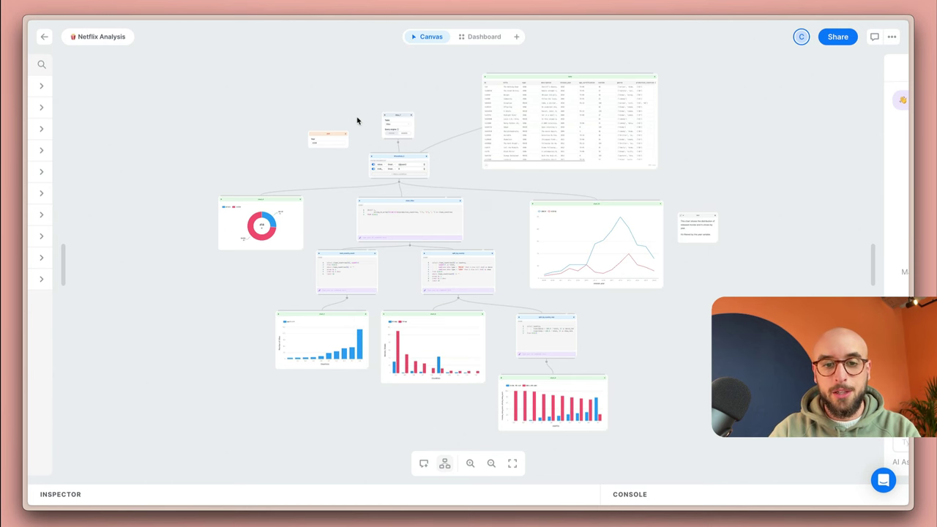
scroll(357, 120, "up", 5)
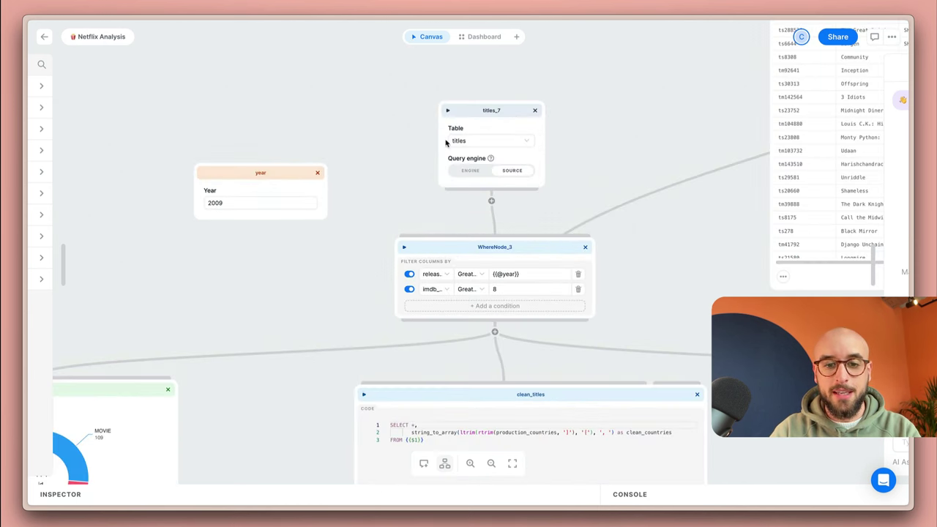
scroll(377, 149, "down", 3)
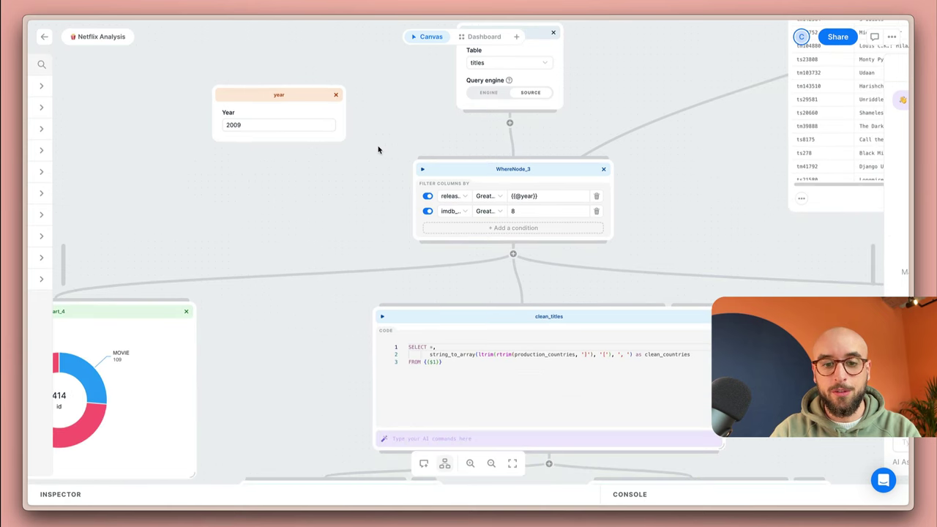
scroll(326, 199, "down", 6)
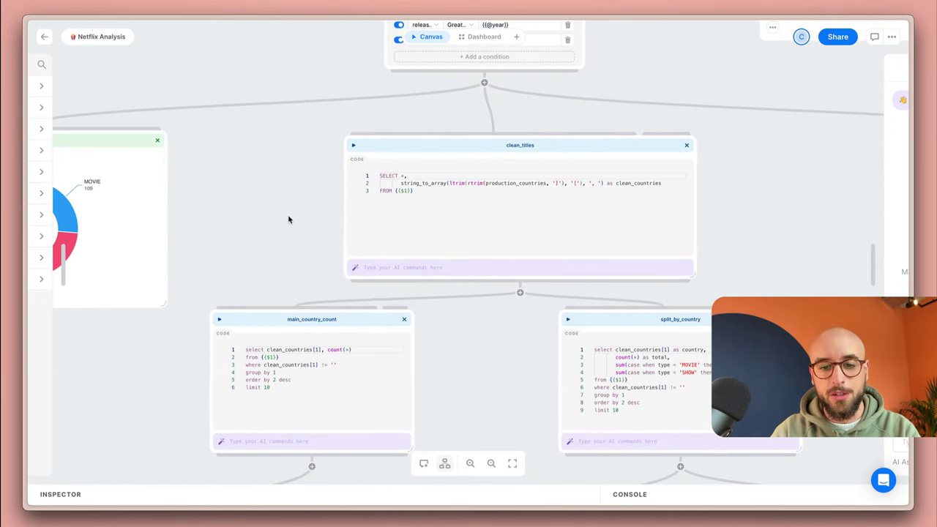
scroll(289, 219, "down", 6)
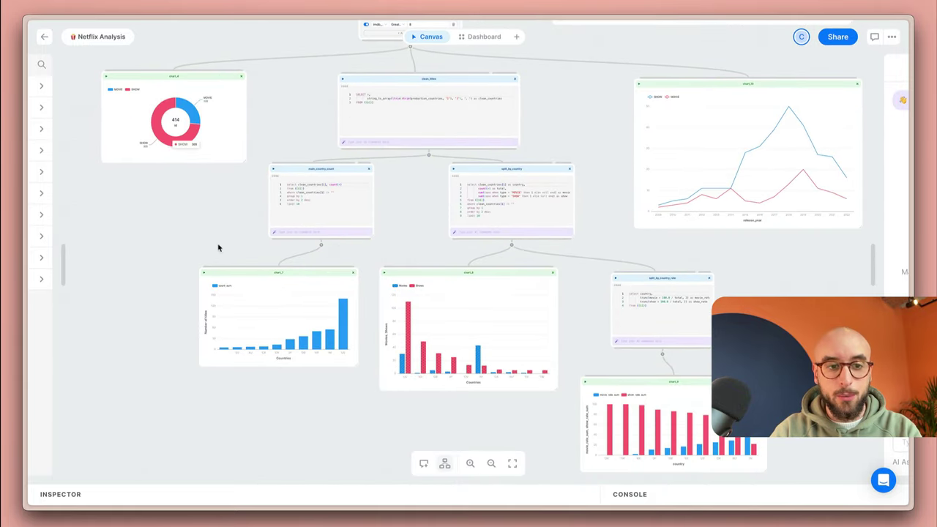
scroll(419, 441, "right", 3)
scroll(419, 441, "left", 2)
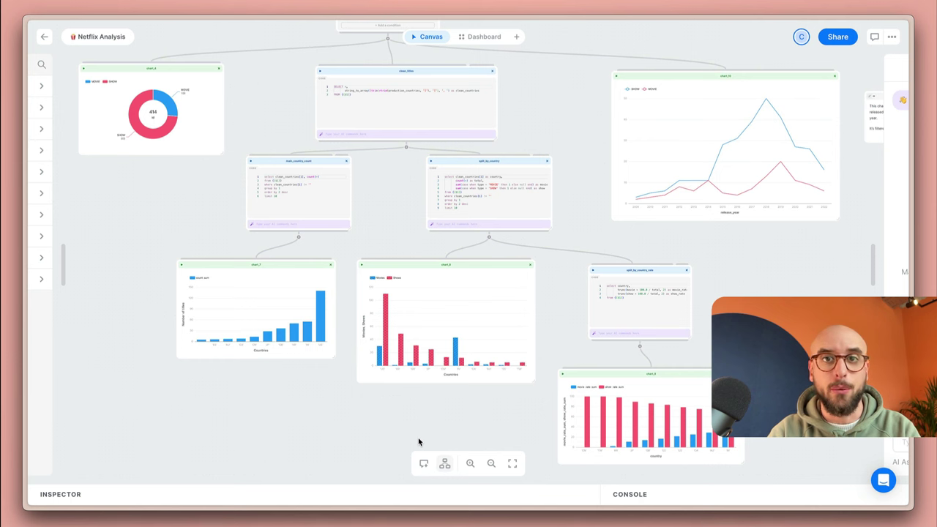
Return to All apps and create a new empty Untitled app.
left_click(44, 36)
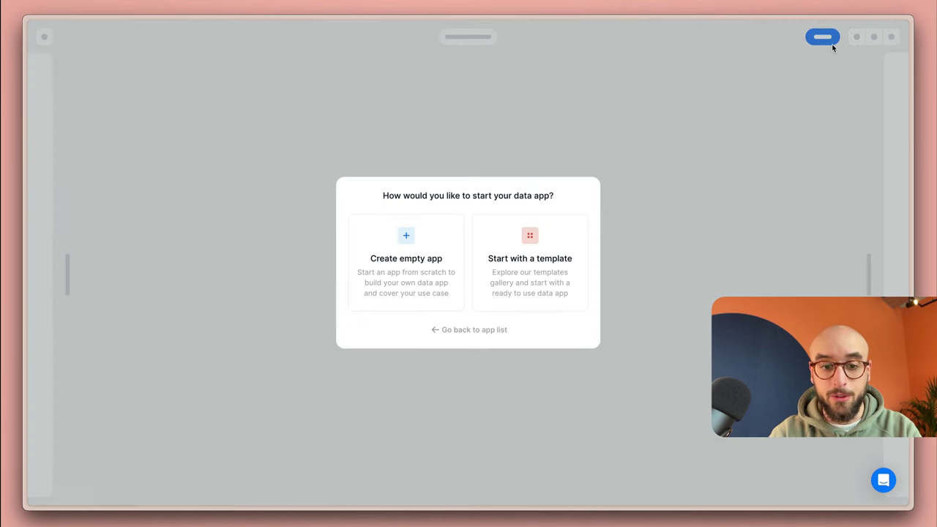
left_click(437, 266)
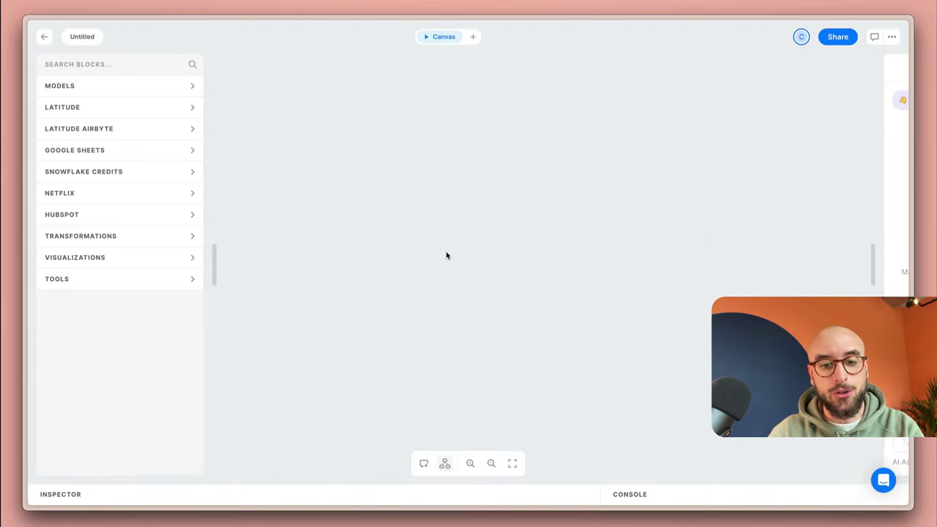
Drop the Netflix Titles table onto the canvas, run it, and browse its 5850 rows.
left_click(90, 192)
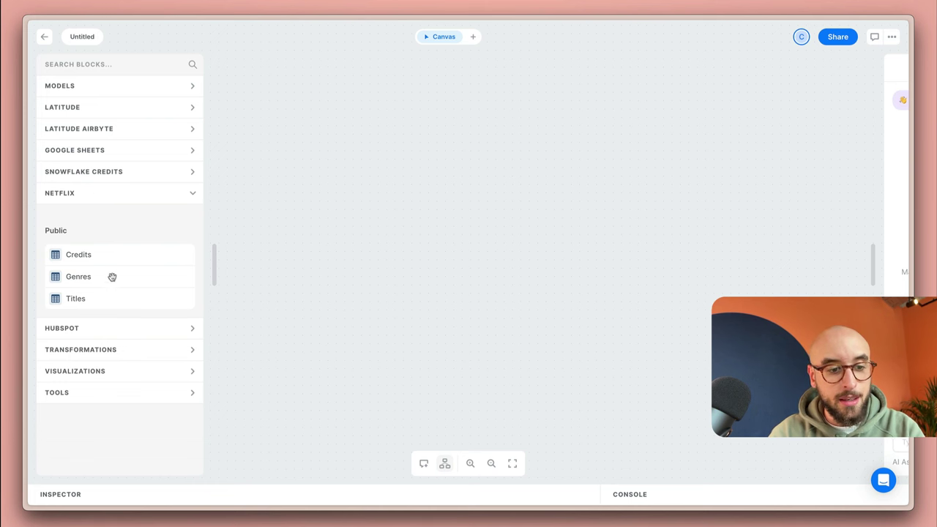
left_click_drag(75, 299, 458, 155)
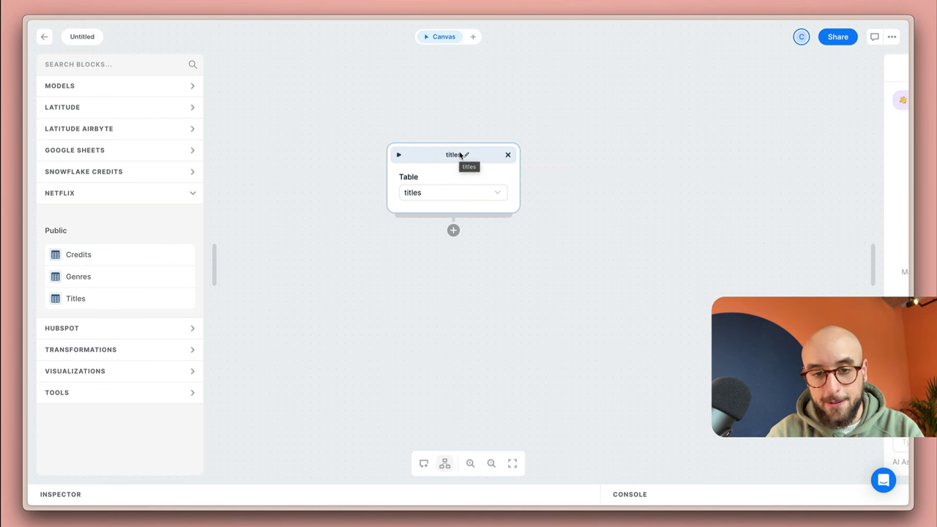
left_click(399, 156)
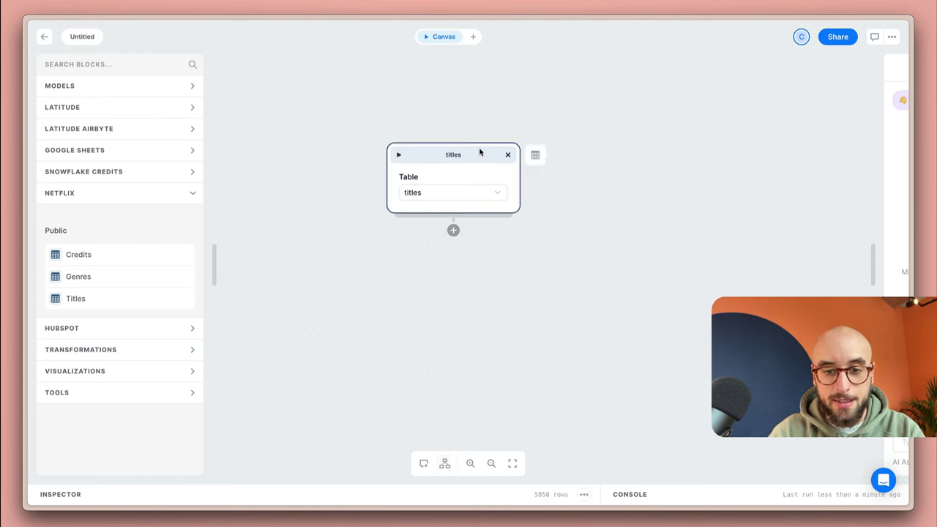
left_click(537, 155)
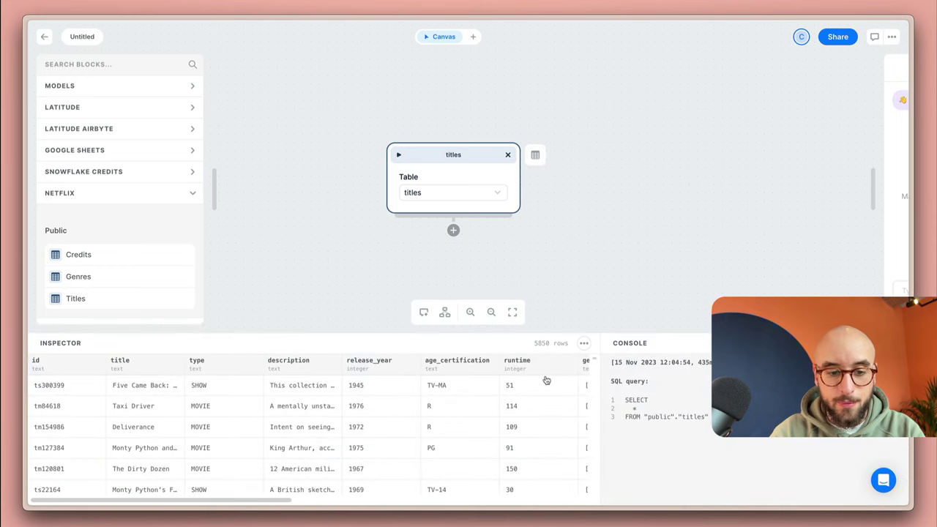
scroll(358, 442, "down", 15)
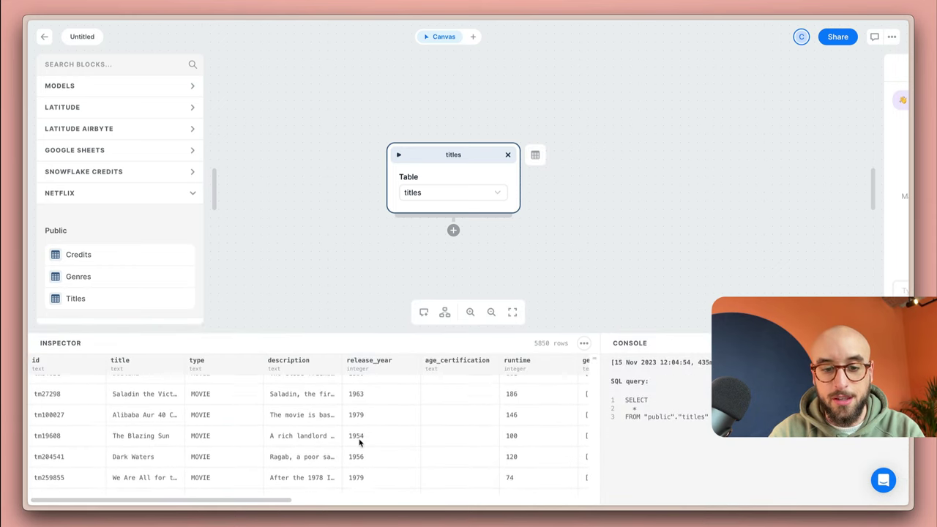
scroll(359, 442, "down", 3)
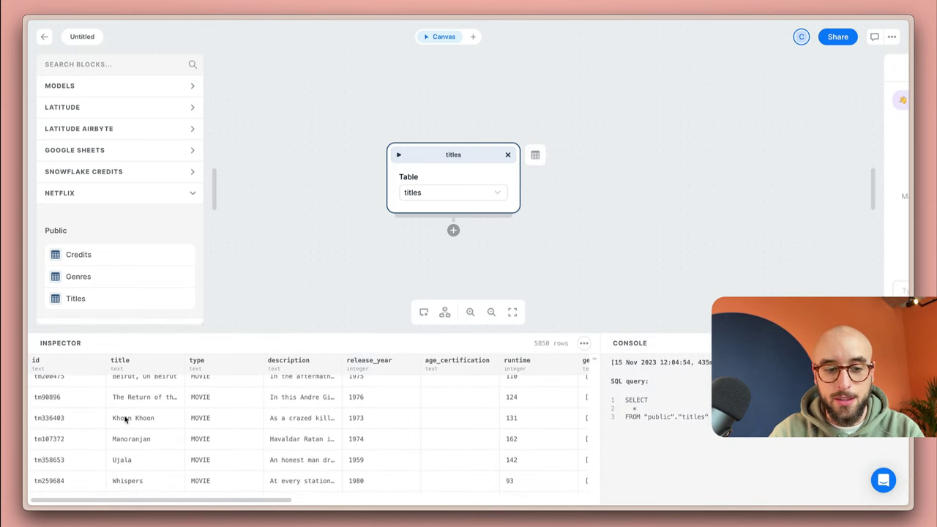
scroll(234, 444, "down", 10)
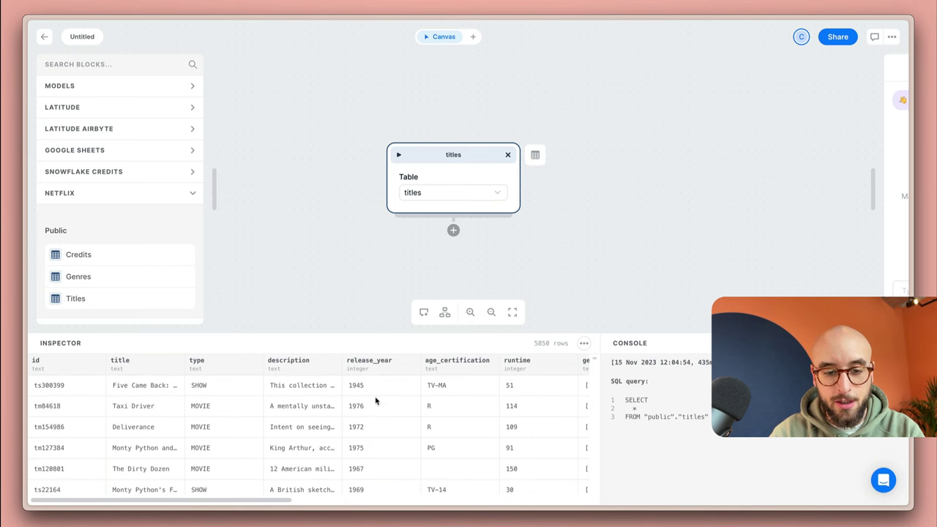
scroll(381, 480, "down", 5)
scroll(380, 479, "up", 5)
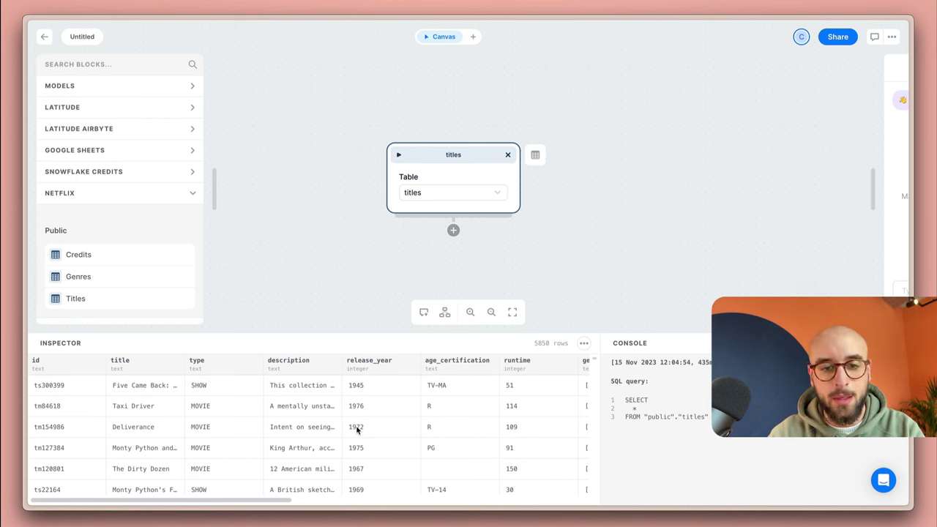
scroll(300, 175, "down", 5)
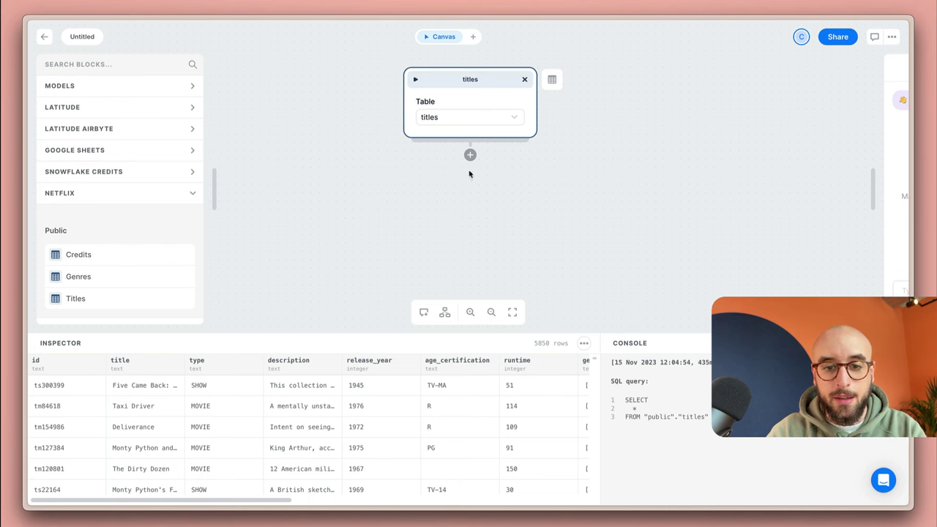
Add a Where block below titles keeping release_year greater or equal than 2009, and run it.
left_click(470, 155)
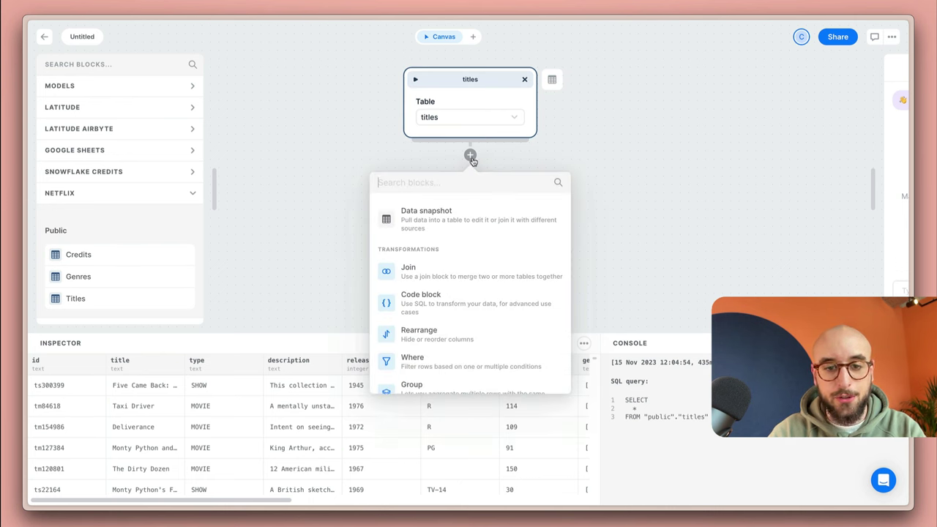
scroll(487, 297, "down", 1)
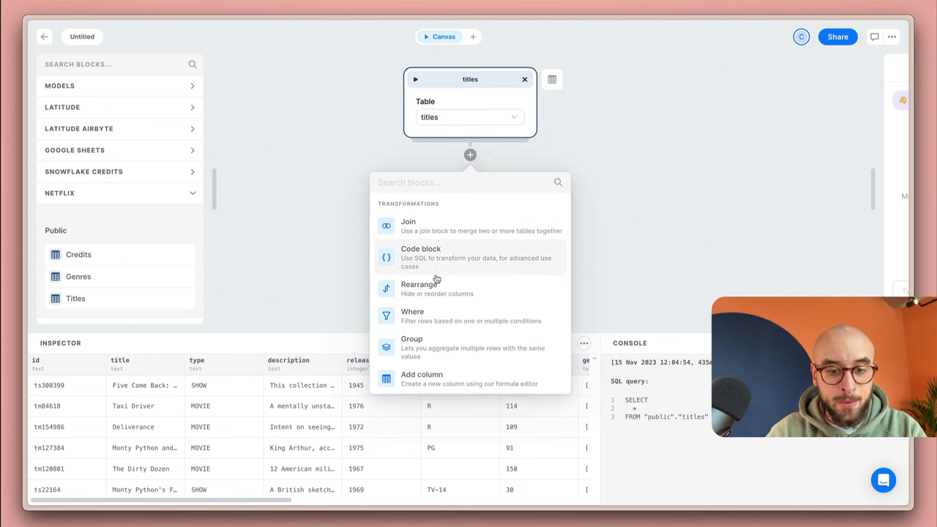
left_click(446, 318)
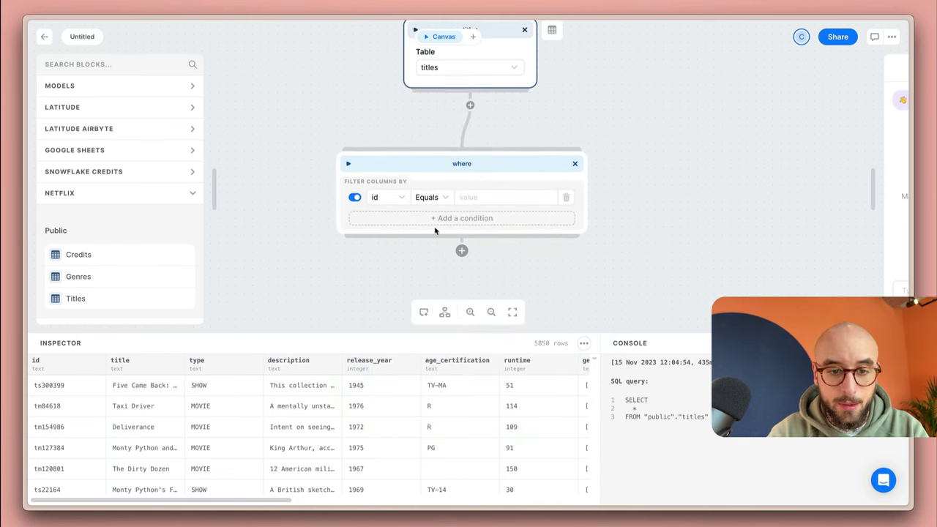
left_click(390, 198)
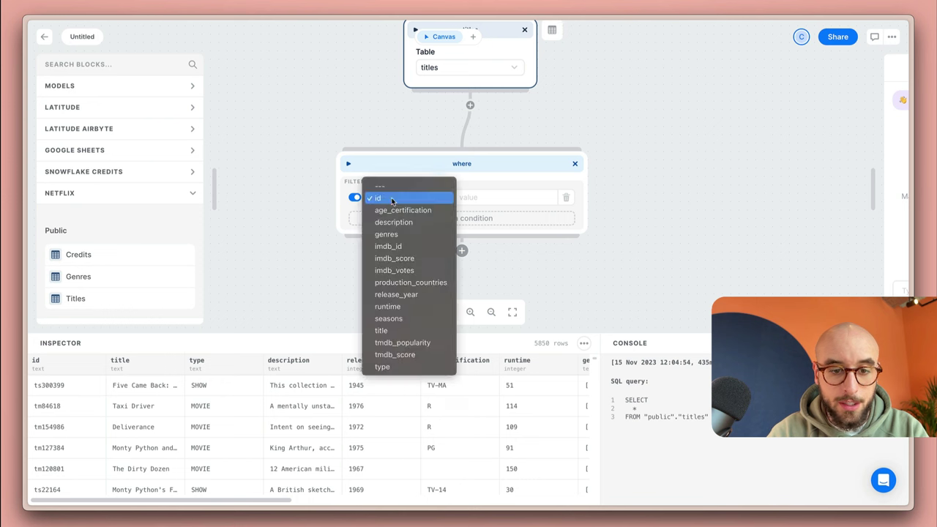
left_click(402, 296)
left_click(432, 197)
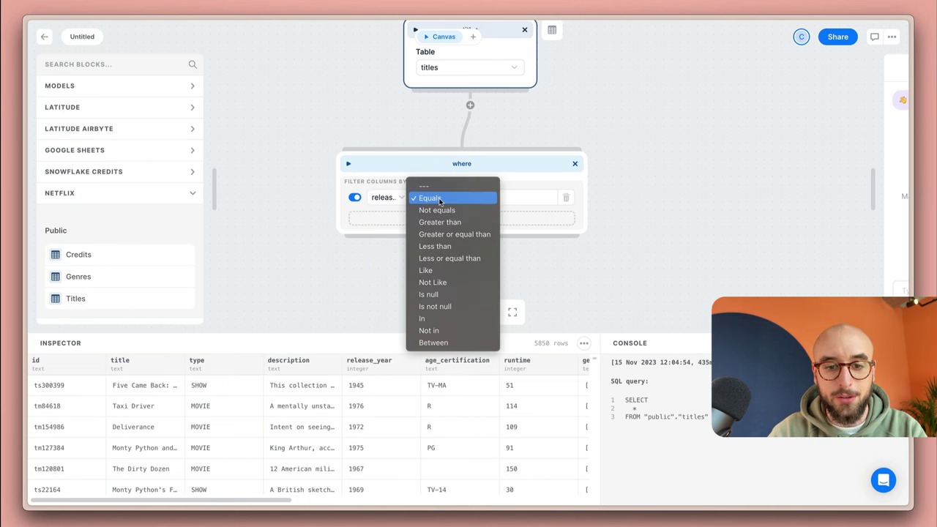
left_click(456, 227)
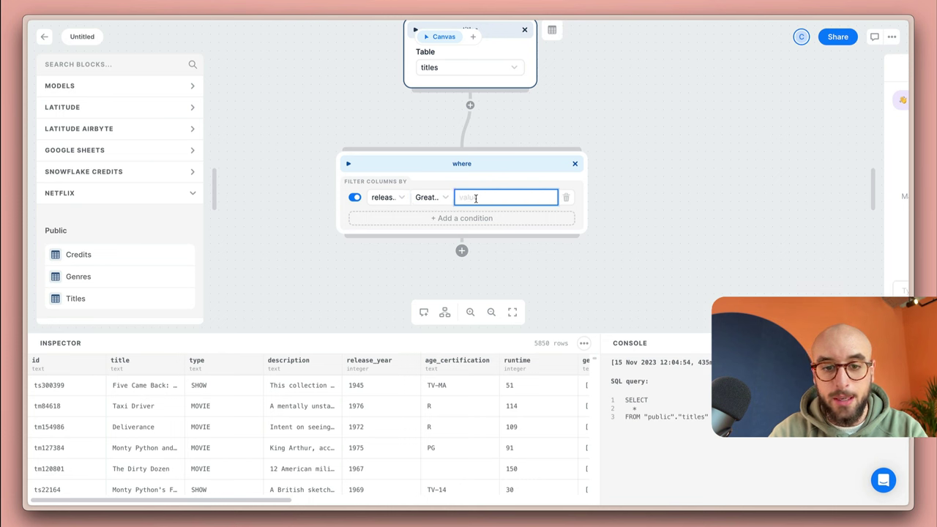
type("2009")
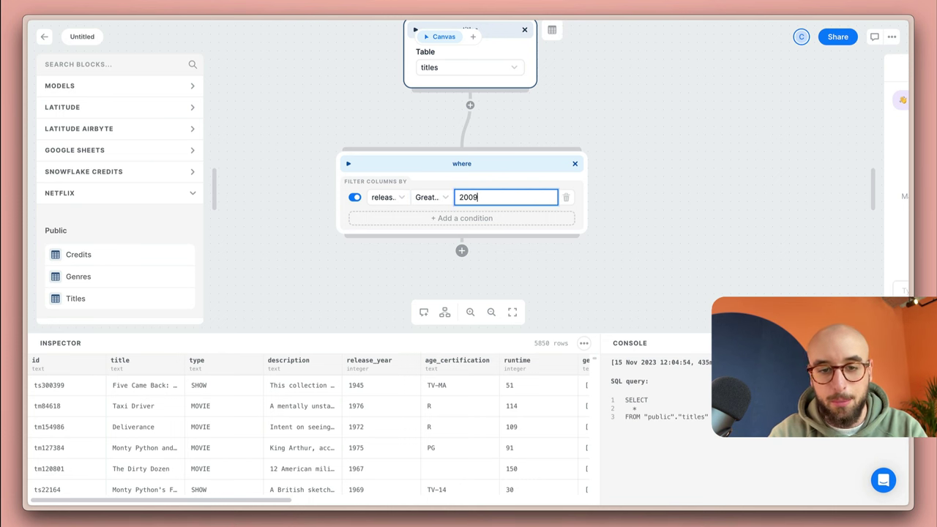
left_click(348, 163)
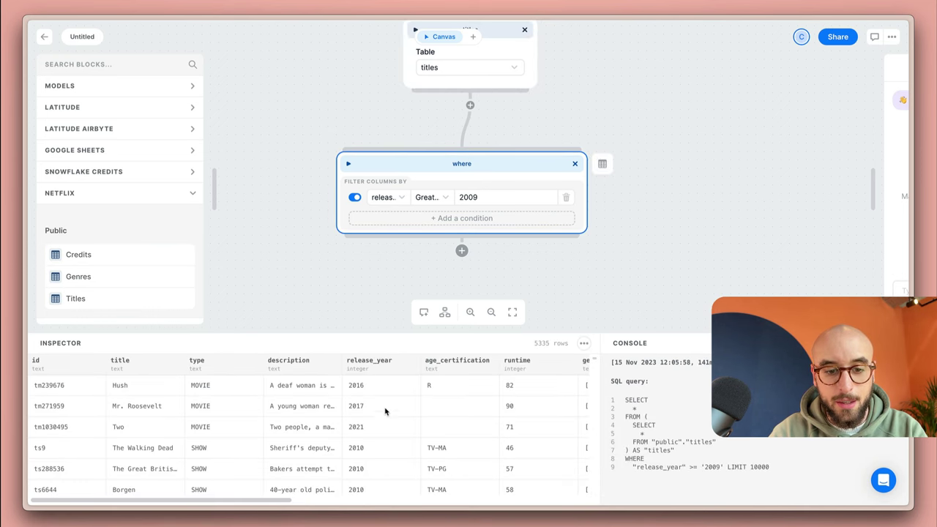
scroll(371, 431, "down", 10)
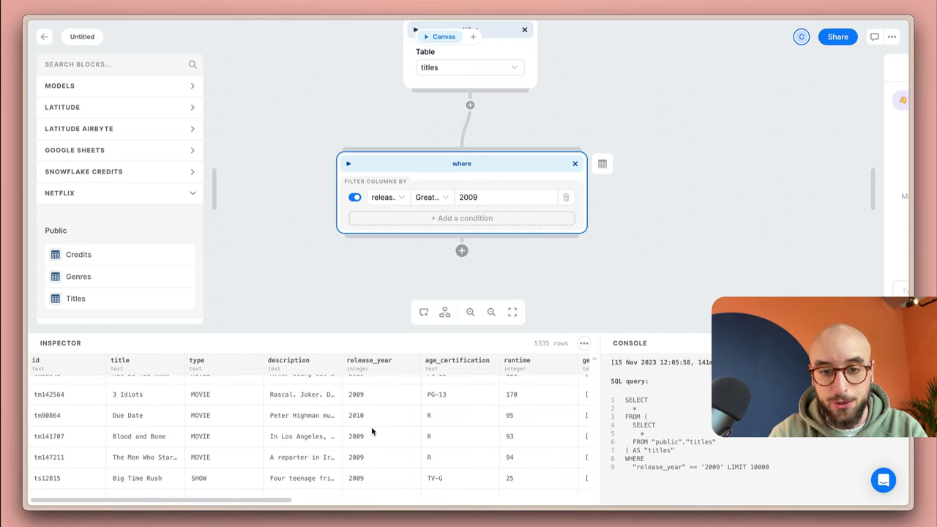
left_click(600, 221)
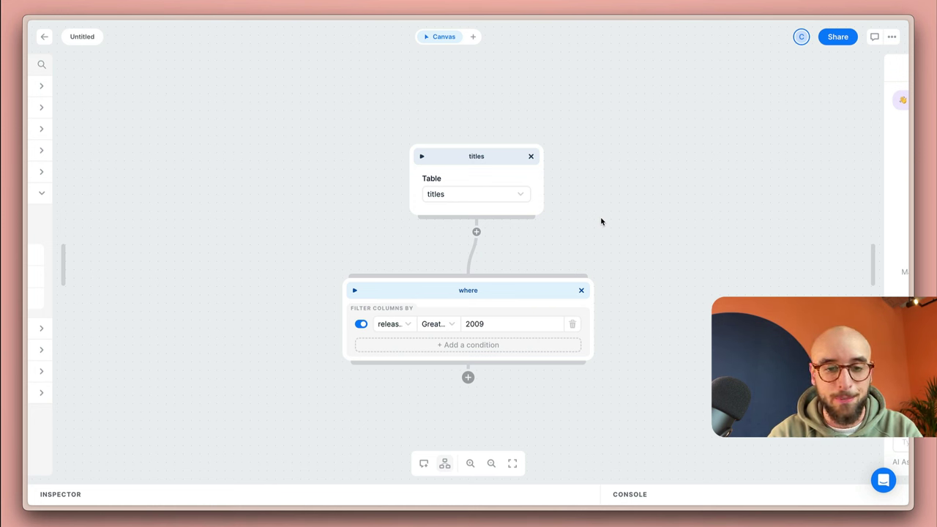
Drag credits.csv from the Demos folder onto the canvas and enlarge its data_snapshot block.
scroll(601, 221, "right", 5)
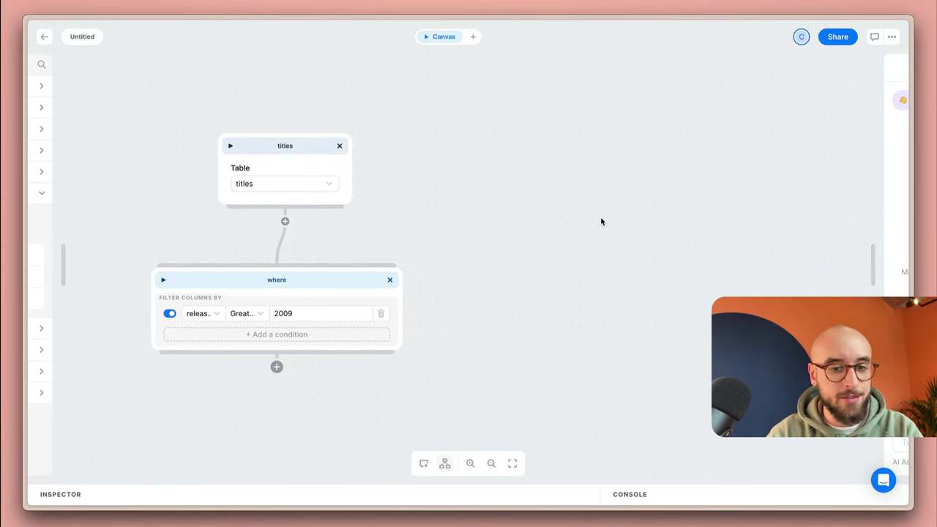
key("super+Tab")
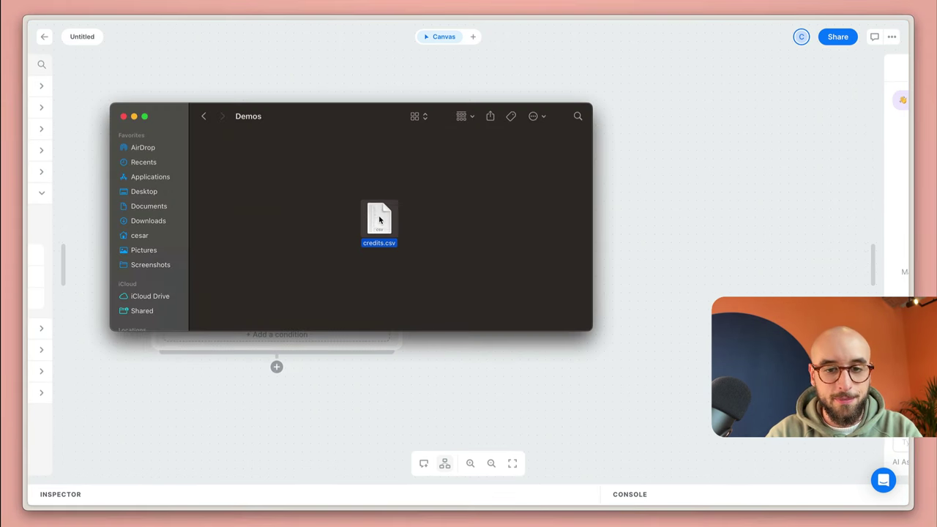
left_click_drag(379, 219, 680, 171)
left_click(682, 173)
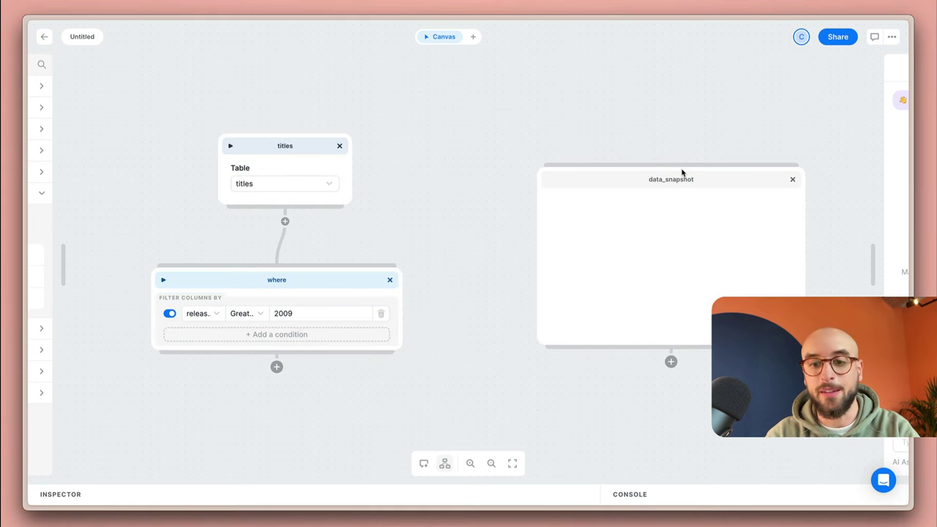
left_click_drag(676, 180, 593, 114)
left_click_drag(717, 272, 869, 431)
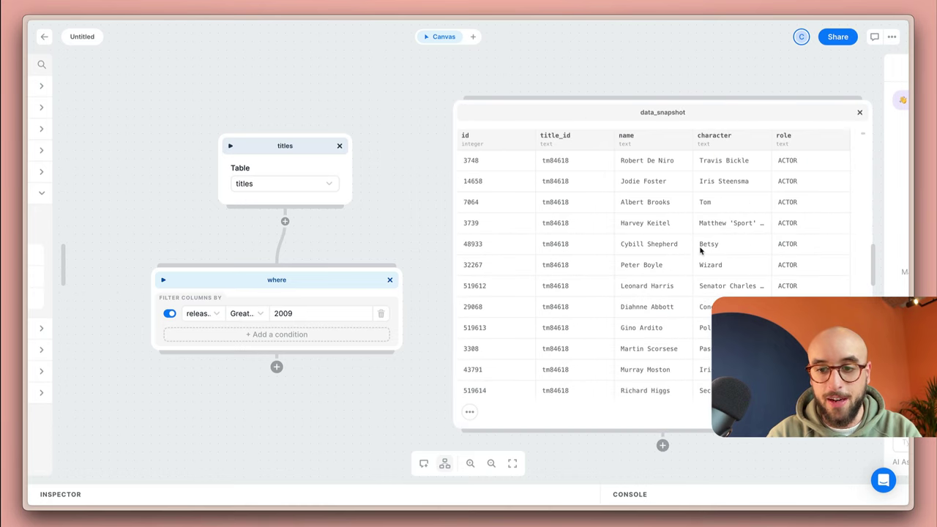
scroll(700, 246, "down", 5)
scroll(701, 251, "up", 5)
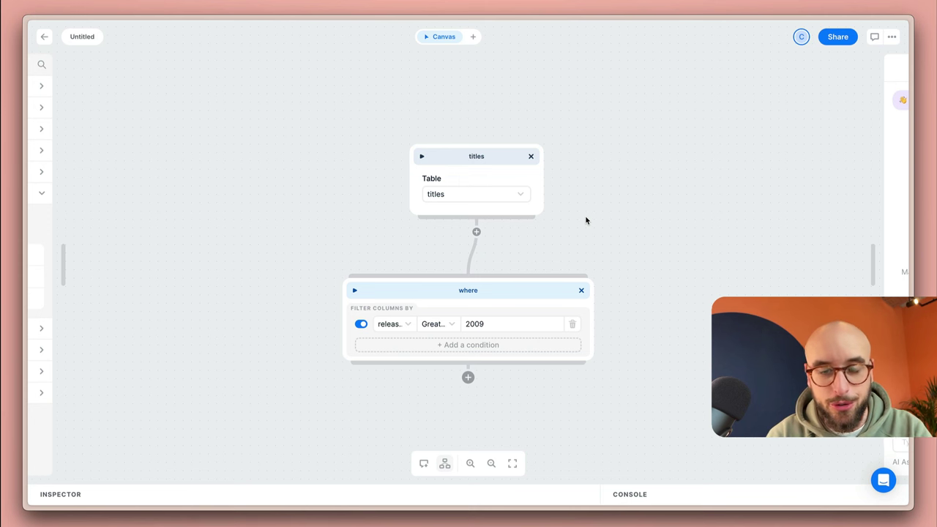
Add a code block after where and generate SQL from the prompt 'average imdb score by year'.
scroll(585, 220, "down", 5)
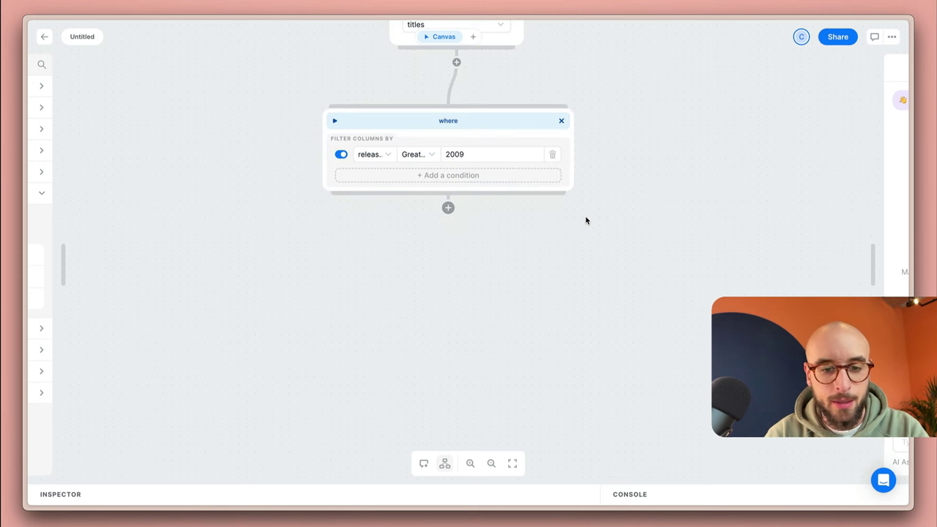
left_click(447, 208)
left_click(422, 352)
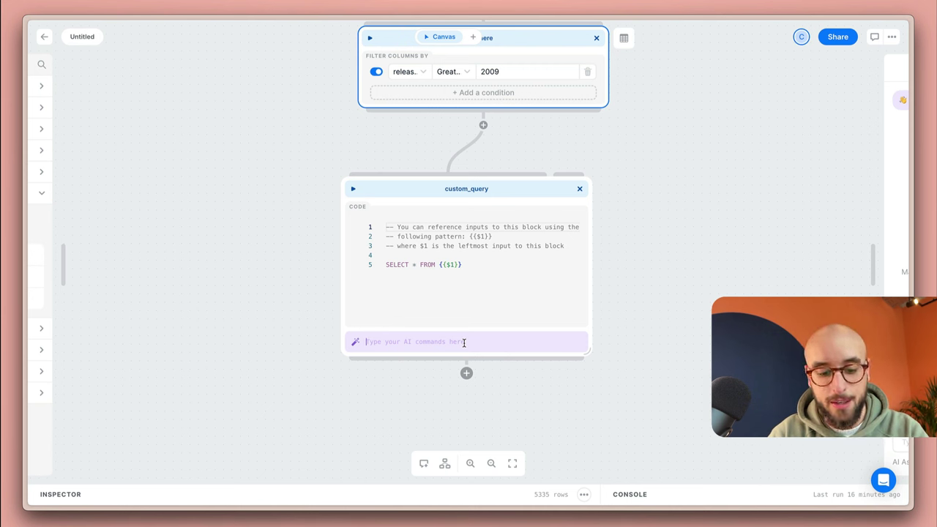
type("average imd")
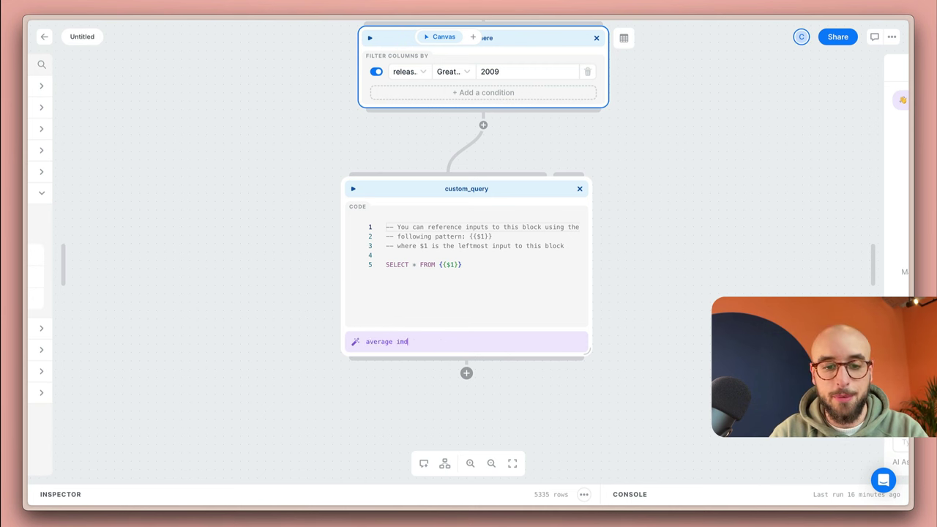
type("b score")
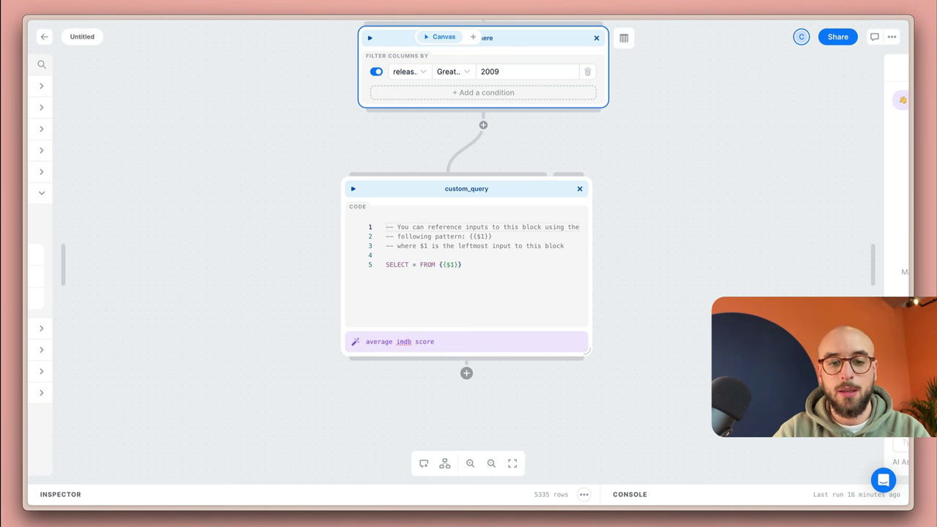
type(" by year")
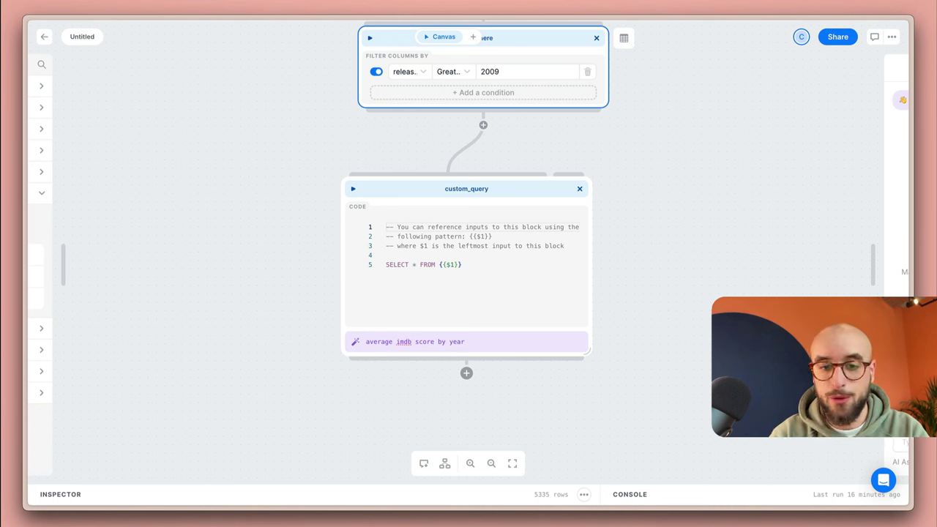
key("Return")
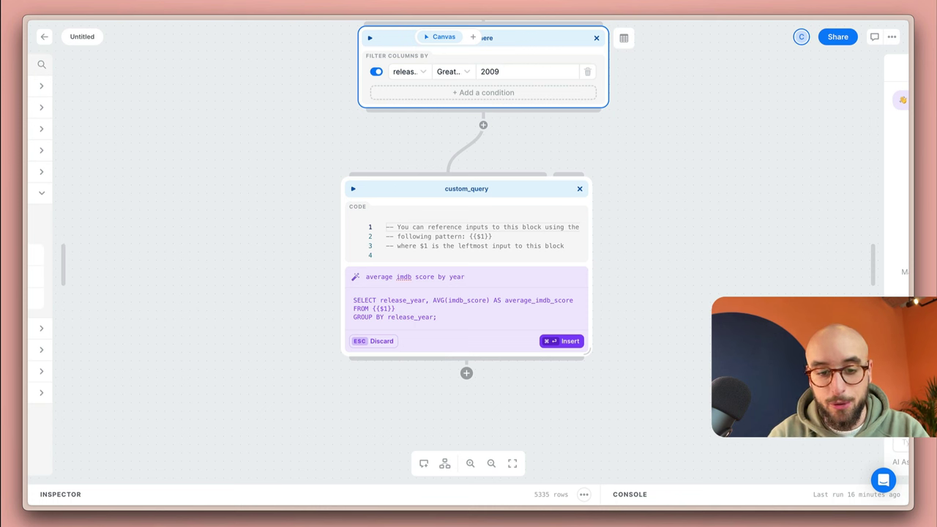
key("super+Return")
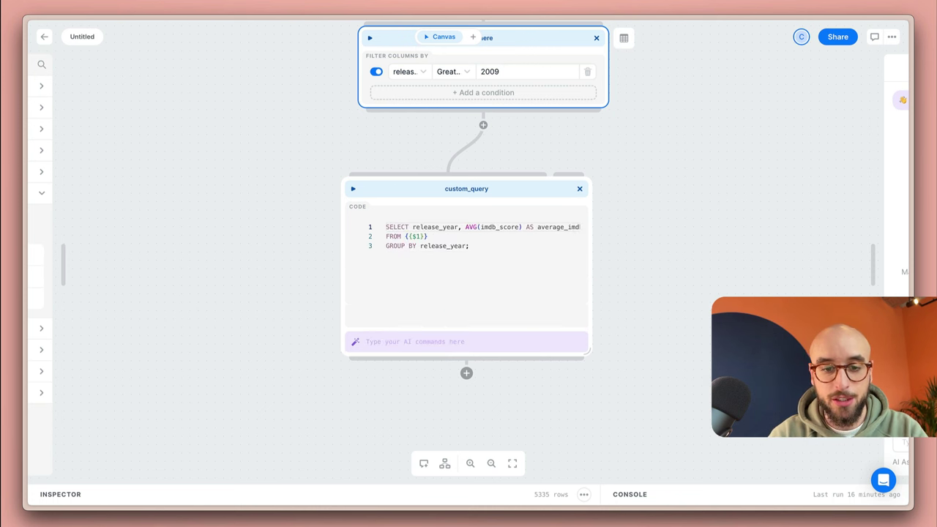
Run the custom_query block and inspect its 14 result rows.
left_click(352, 191)
left_click(537, 188)
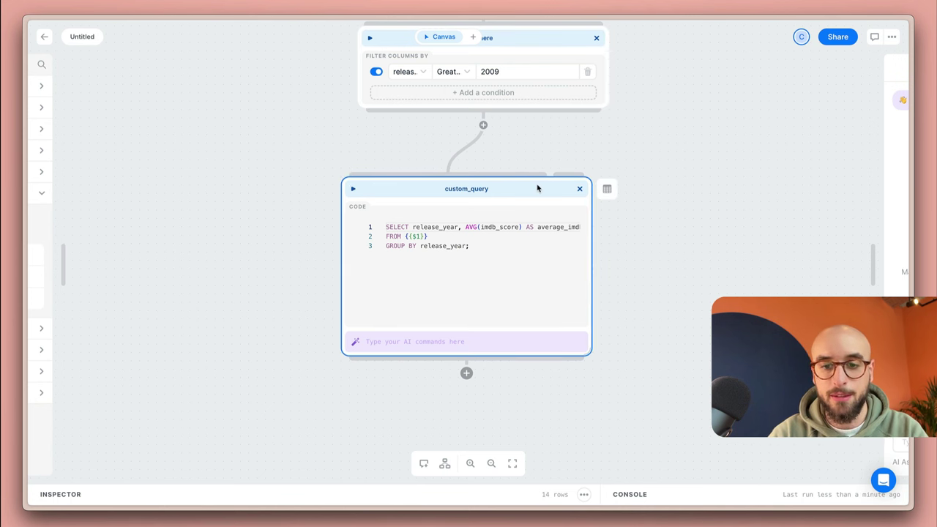
left_click(607, 190)
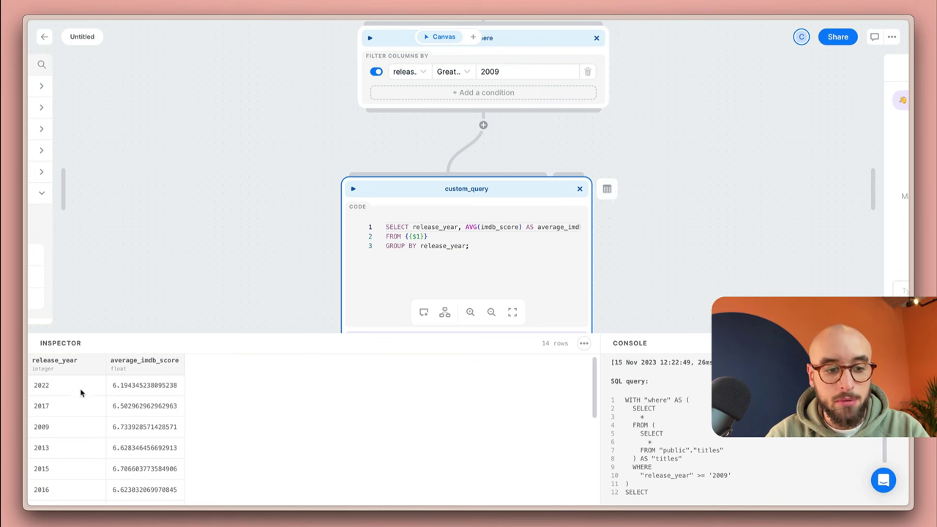
left_click_drag(81, 391, 147, 490)
left_click(174, 319)
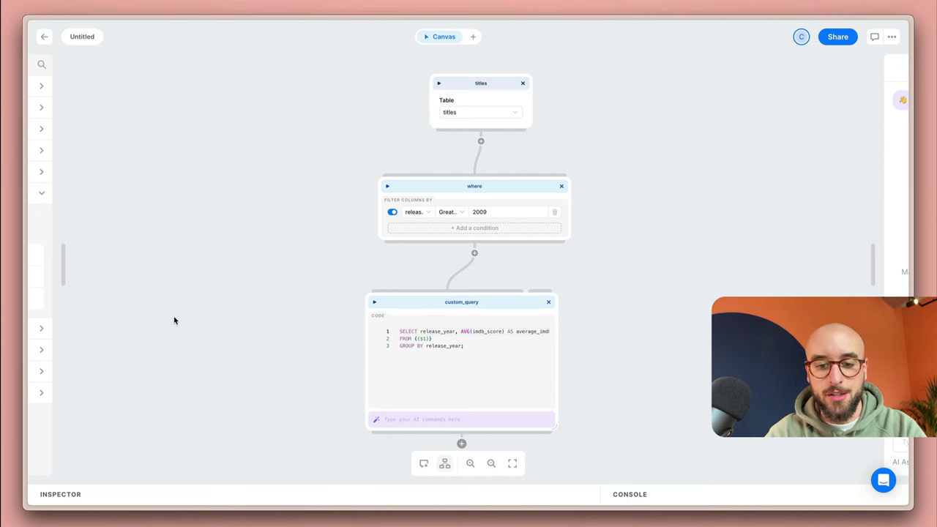
Attach a Line chart block below the custom_query block.
scroll(173, 320, "down", 5)
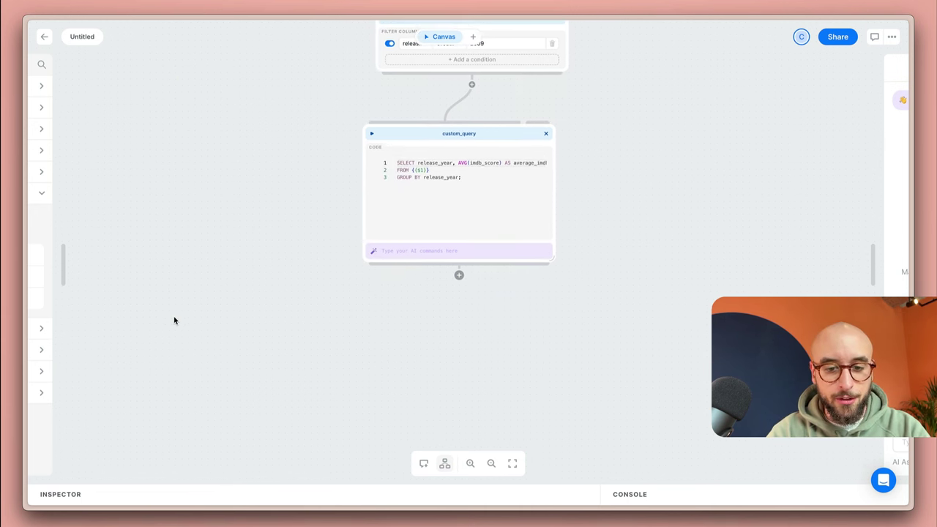
left_click(458, 275)
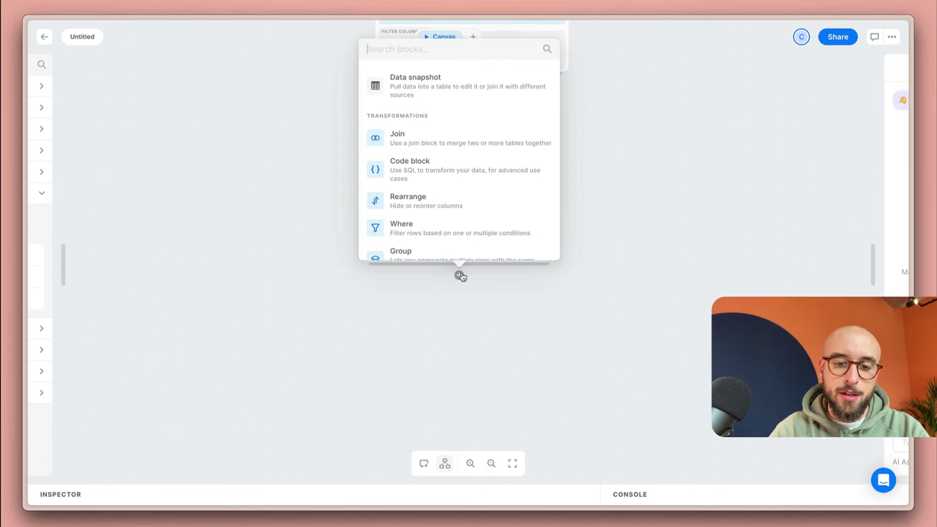
scroll(462, 212, "down", 5)
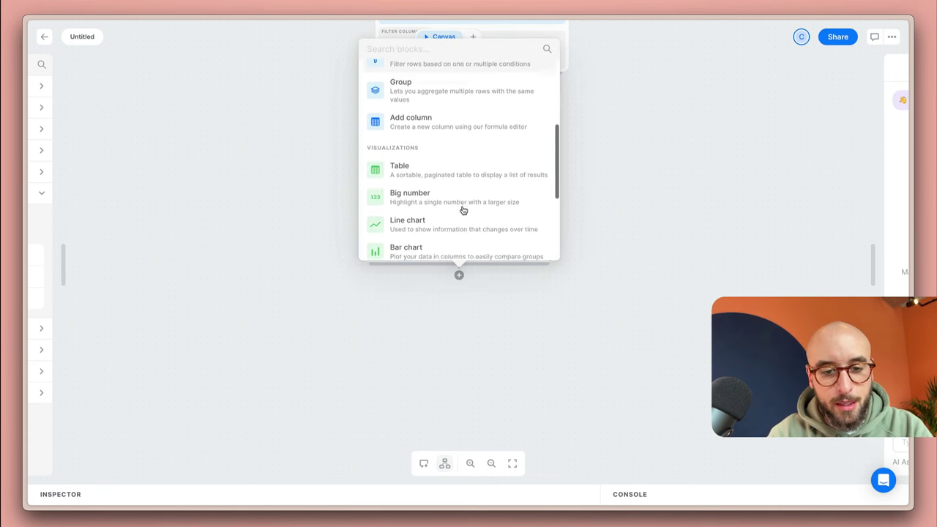
left_click(463, 154)
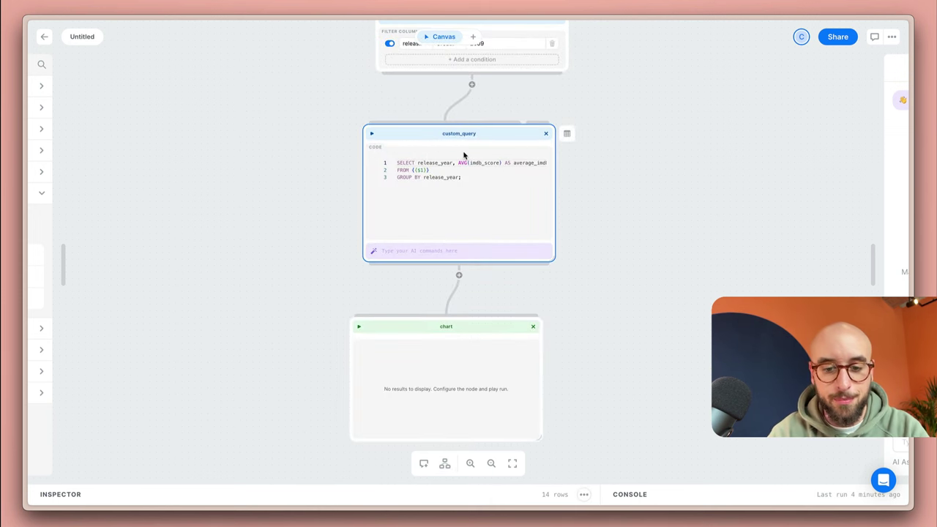
Set the chart's X axis to release_year ascending and Y axis to average_imdb_score, then run it.
left_click(504, 327)
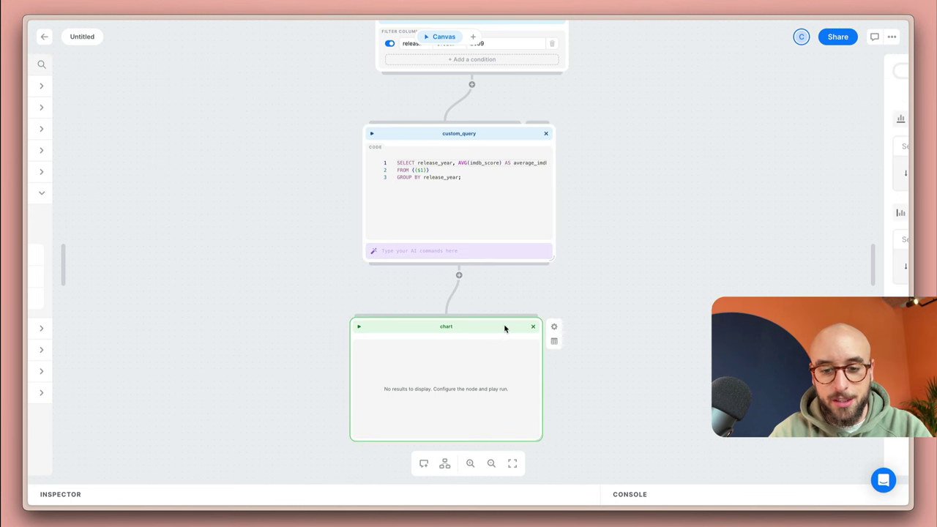
left_click(554, 328)
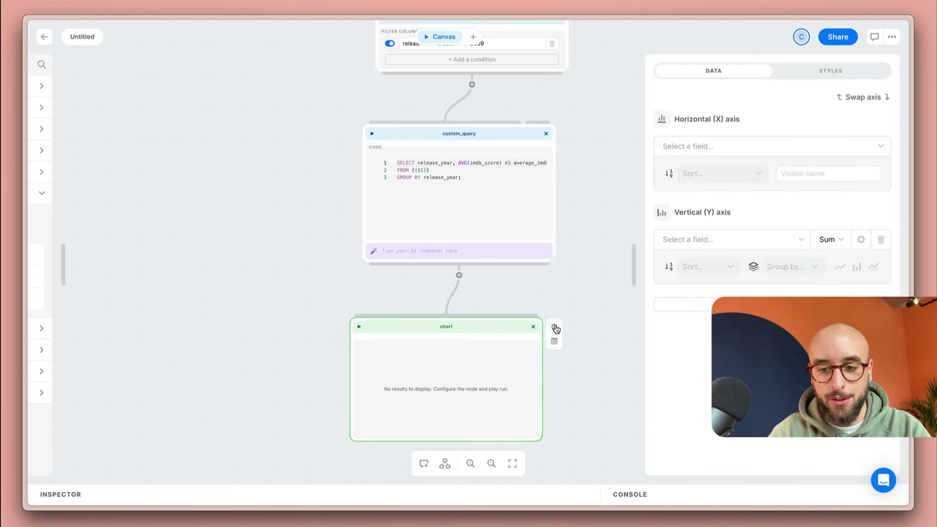
left_click(728, 147)
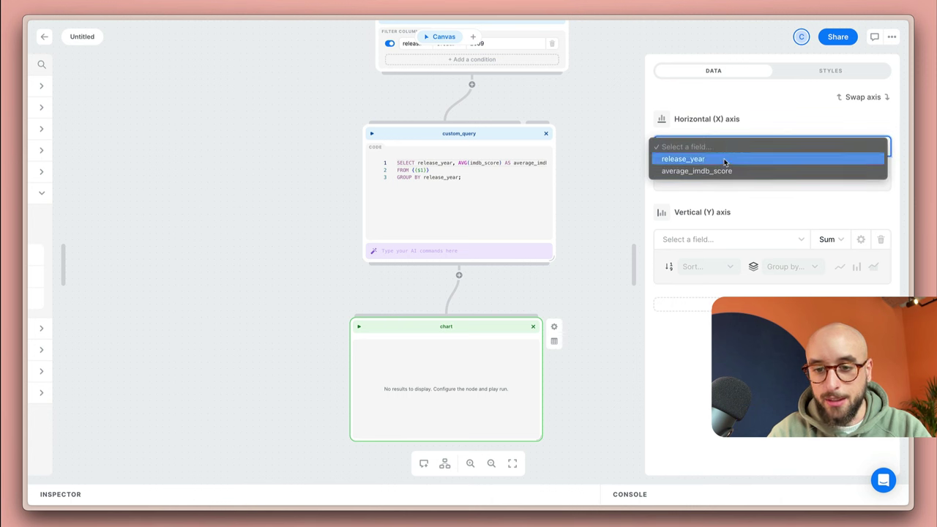
left_click(724, 160)
left_click(725, 173)
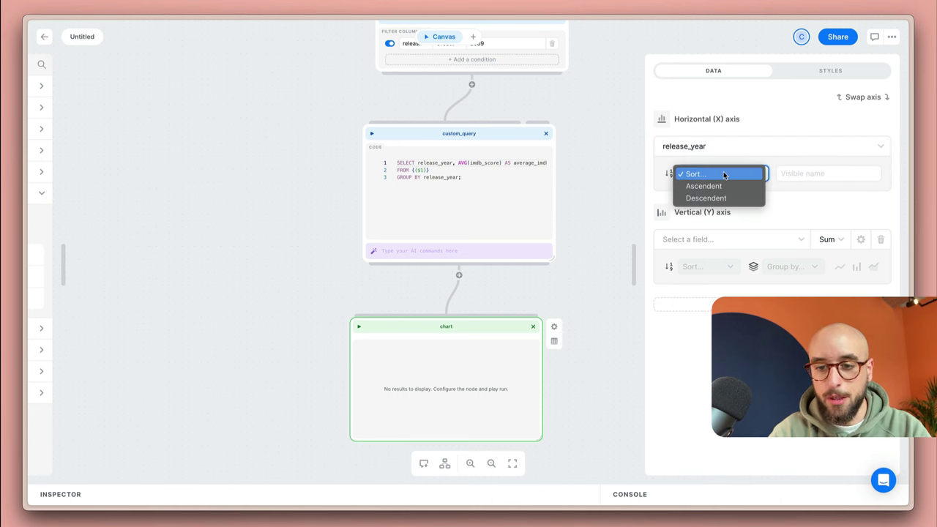
left_click(724, 186)
left_click(725, 240)
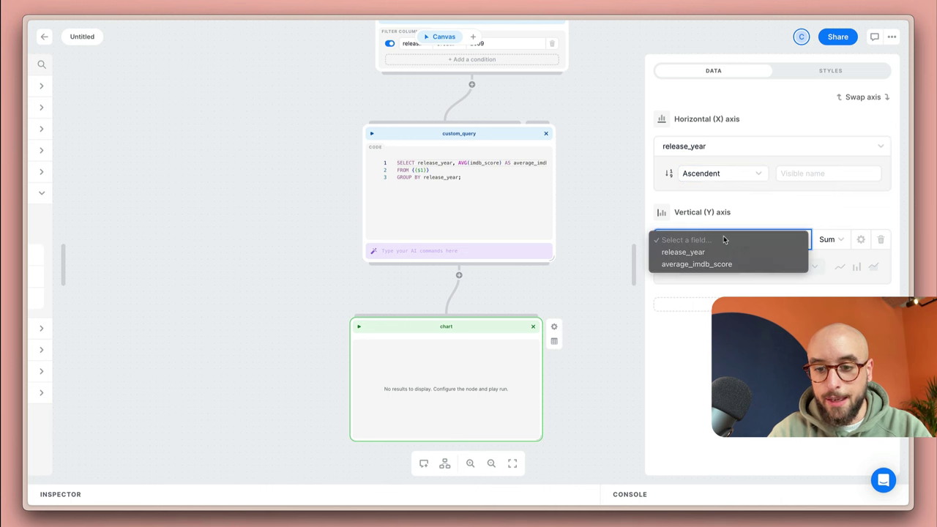
left_click(723, 265)
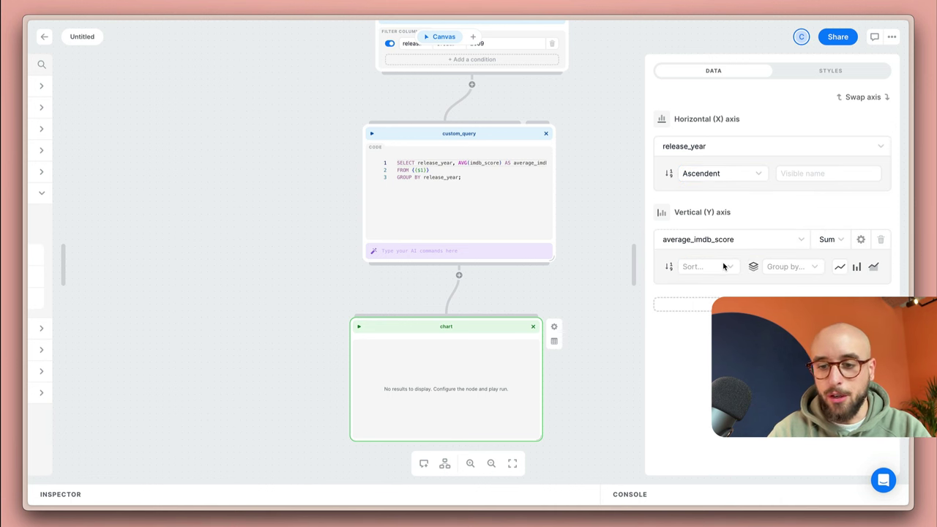
scroll(596, 309, "down", 3)
left_click(341, 253)
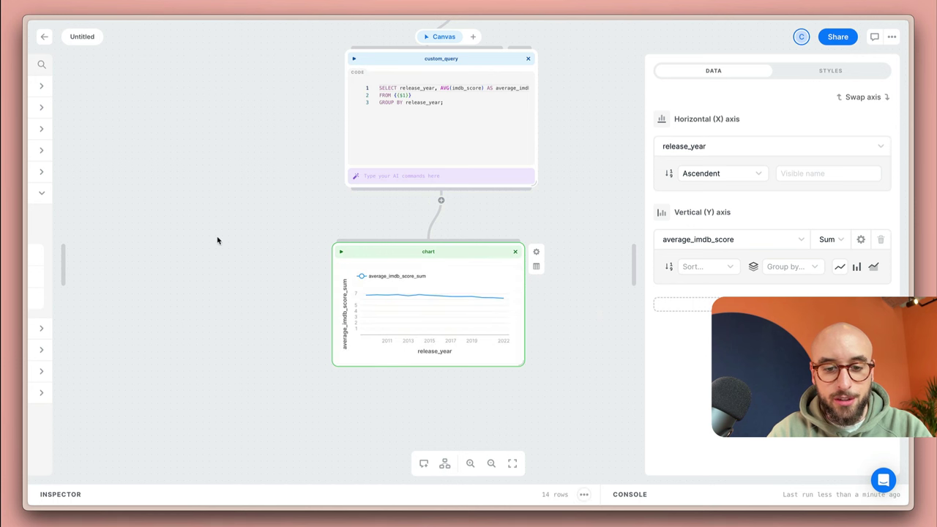
mouse_move(368, 297)
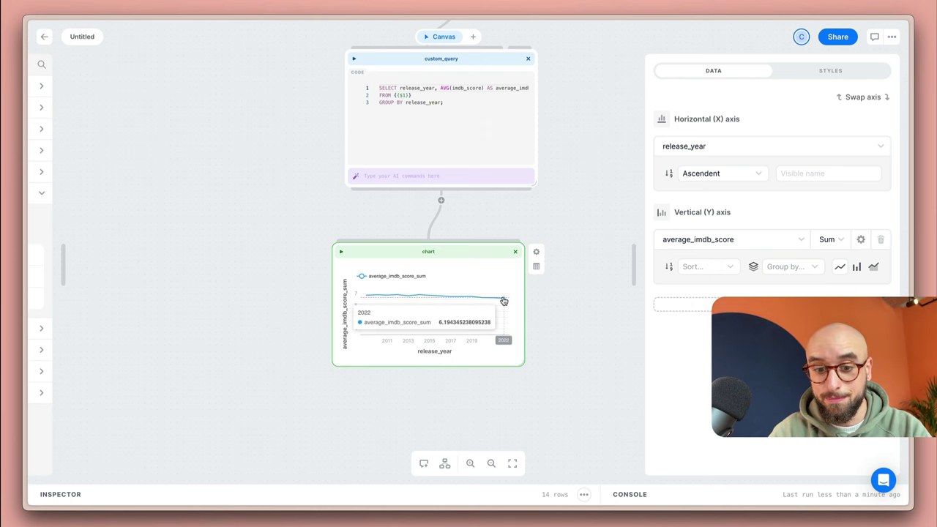
Branch a Table block off the where filter, place it right of the query, enlarge and run it.
left_click(607, 336)
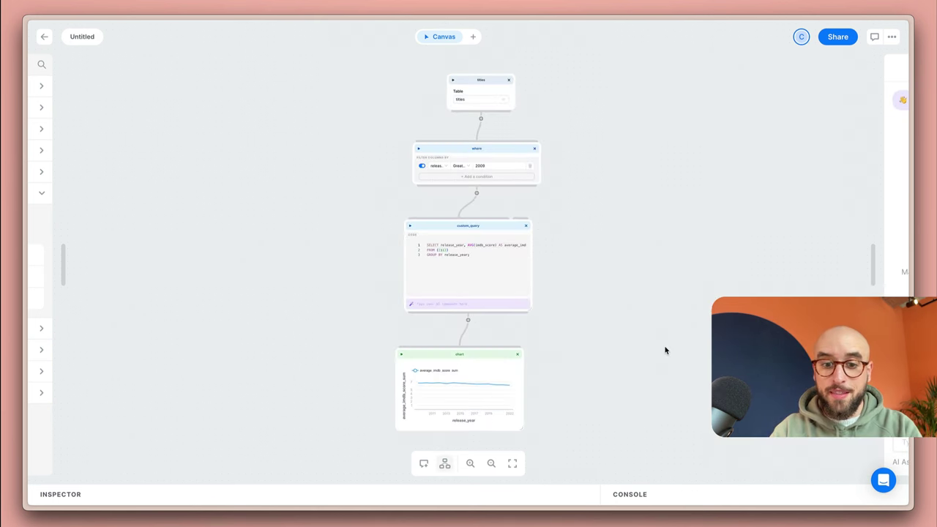
left_click(477, 195)
scroll(498, 371, "down", 3)
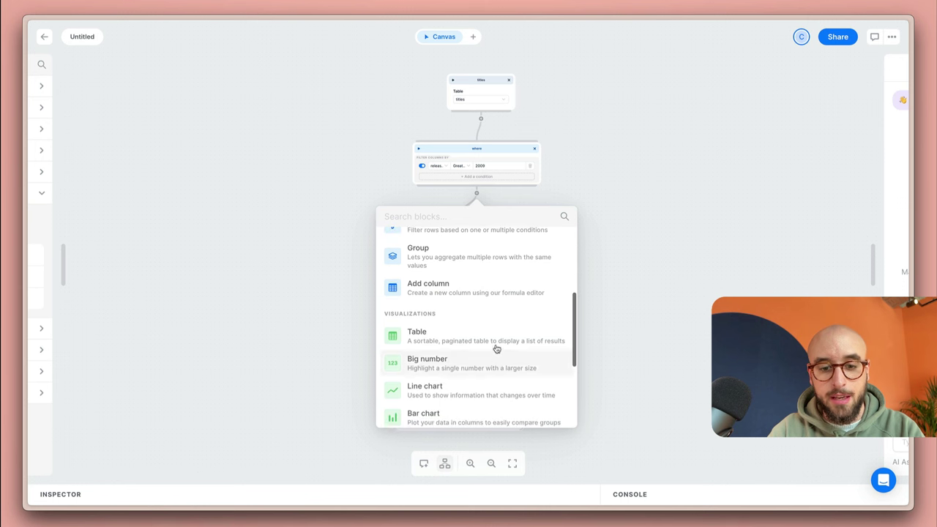
left_click(496, 338)
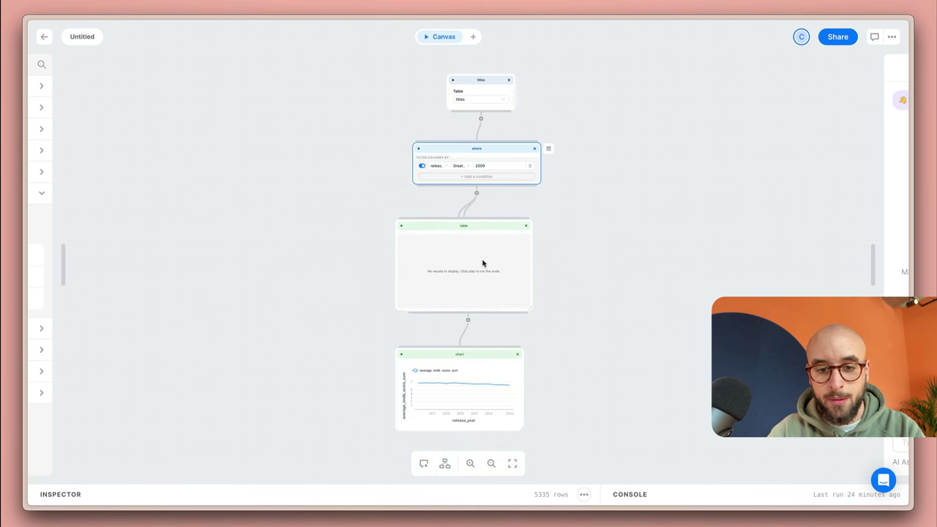
left_click_drag(483, 227, 637, 226)
left_click_drag(681, 308, 788, 360)
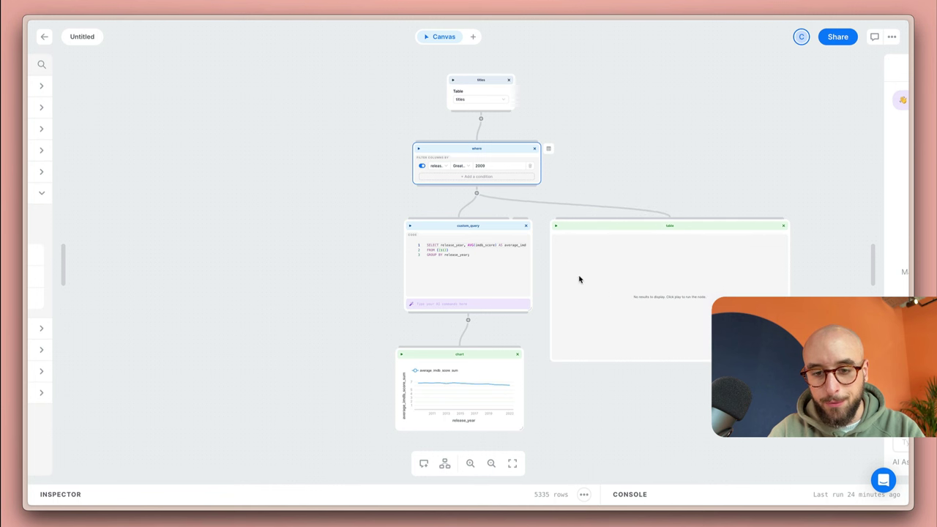
left_click(556, 226)
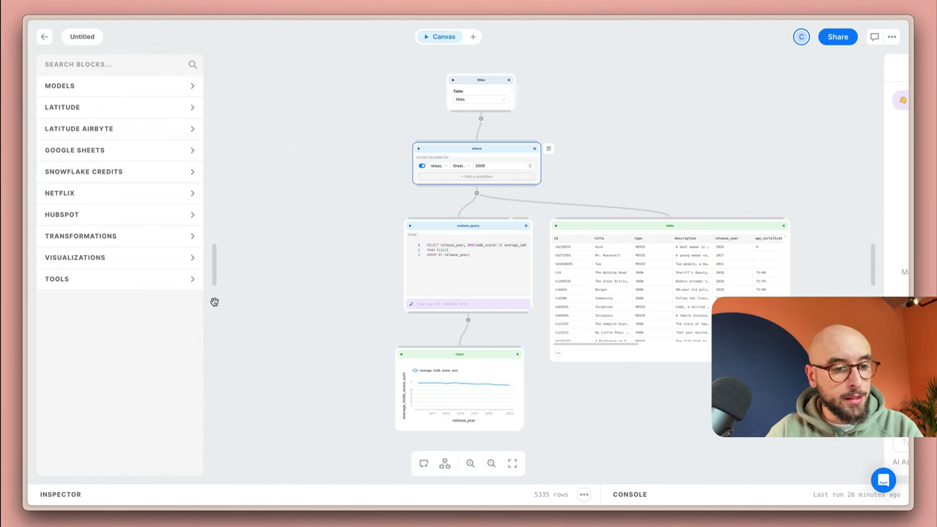
Add a Text variable block from Tools to the canvas and rename it year.
left_click(112, 280)
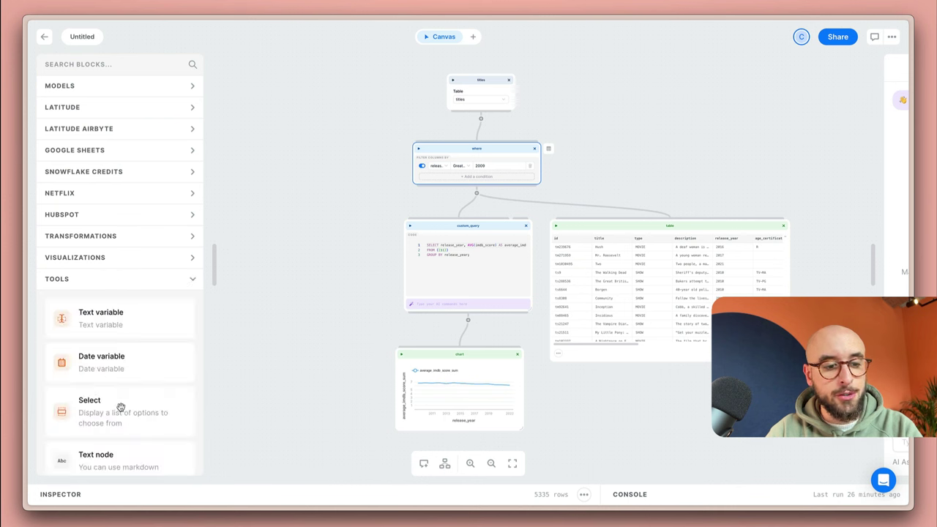
scroll(120, 402, "down", 1)
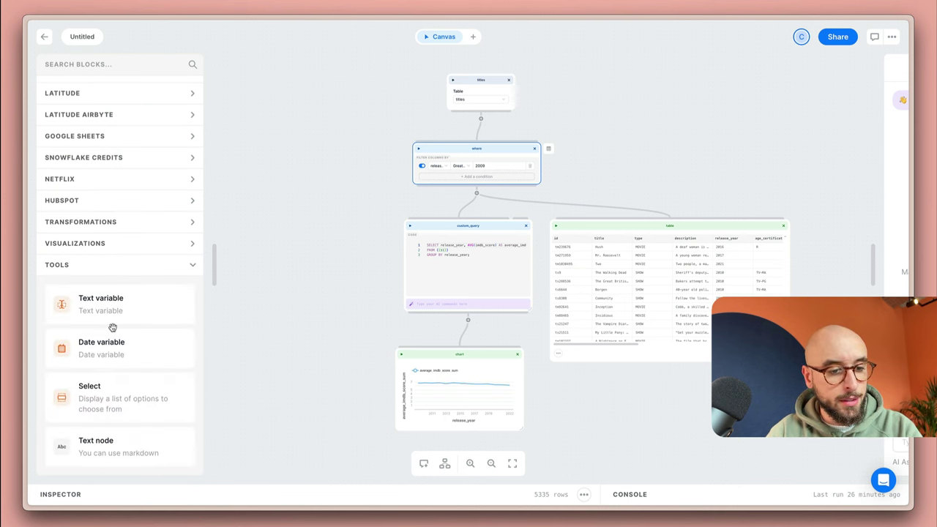
left_click_drag(86, 306, 324, 146)
scroll(368, 124, "up", 5)
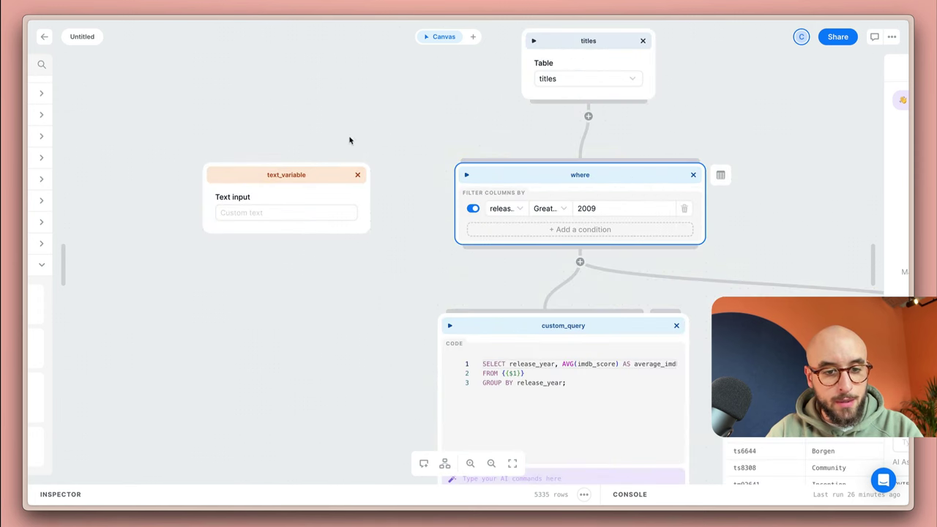
double_click(281, 176)
type("year")
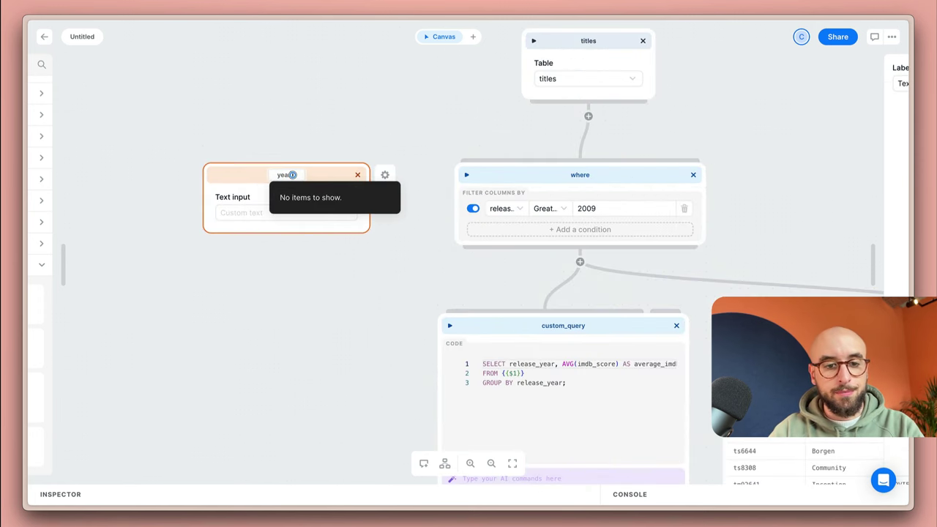
key("Return")
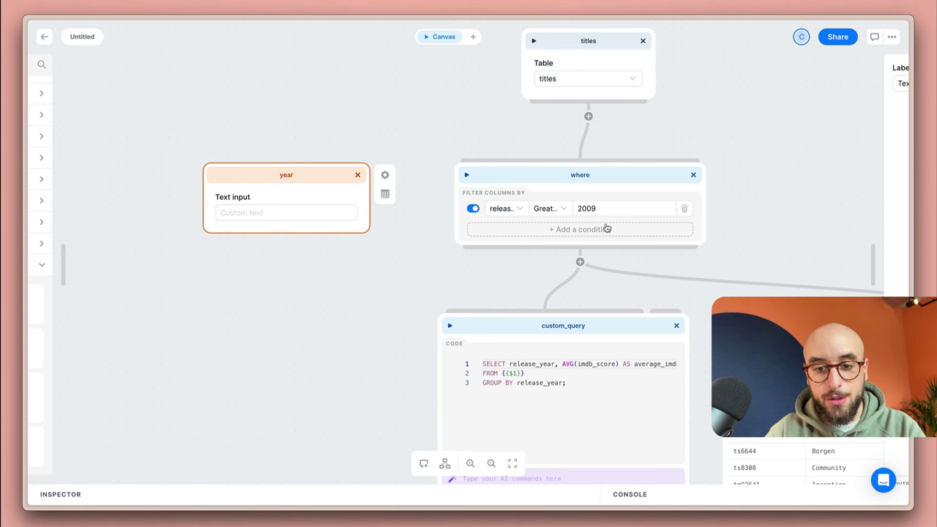
left_click(591, 207)
double_click(589, 208)
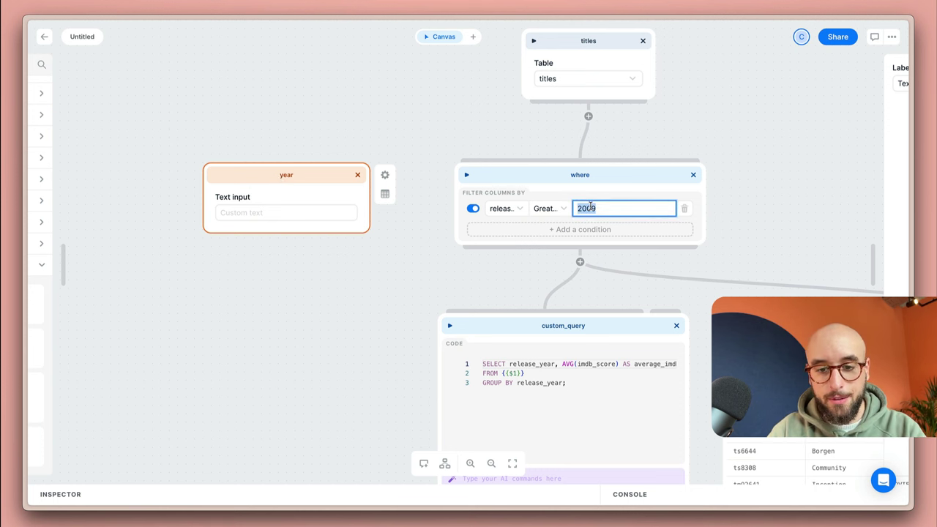
type("{{")
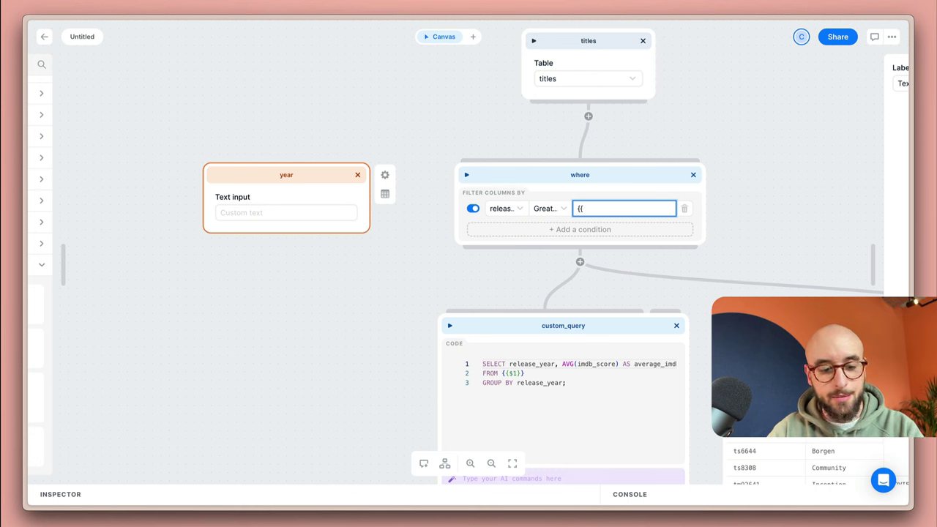
type("@year}}")
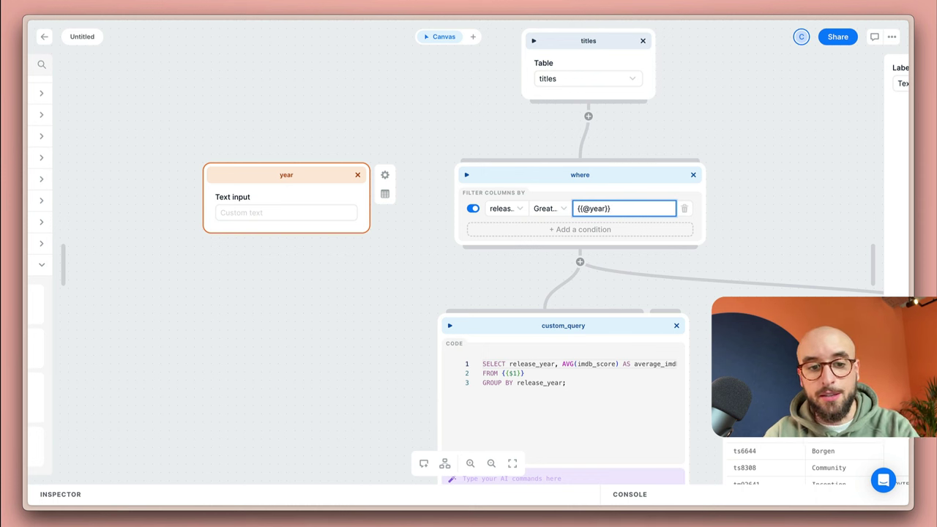
left_click(279, 212)
type("2009")
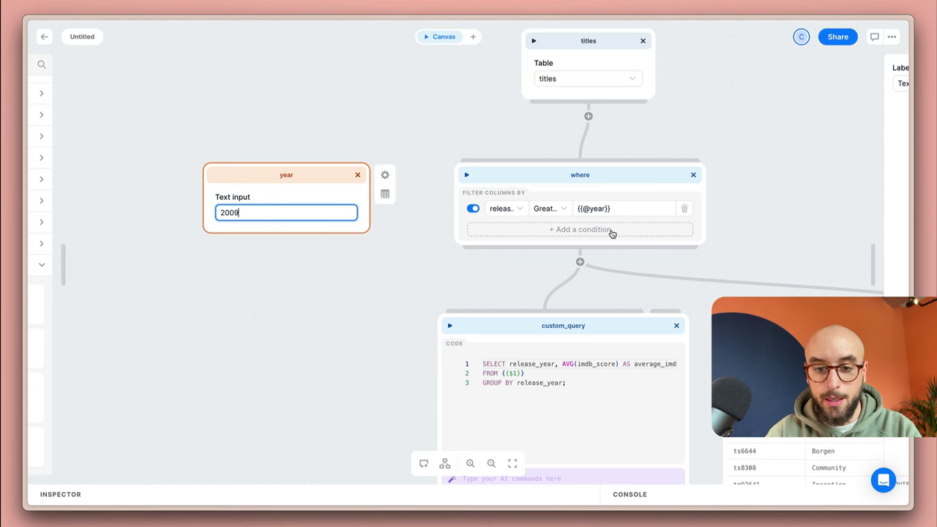
Inspect the table block's release_year column values.
scroll(798, 238, "down", 5)
scroll(797, 238, "right", 8)
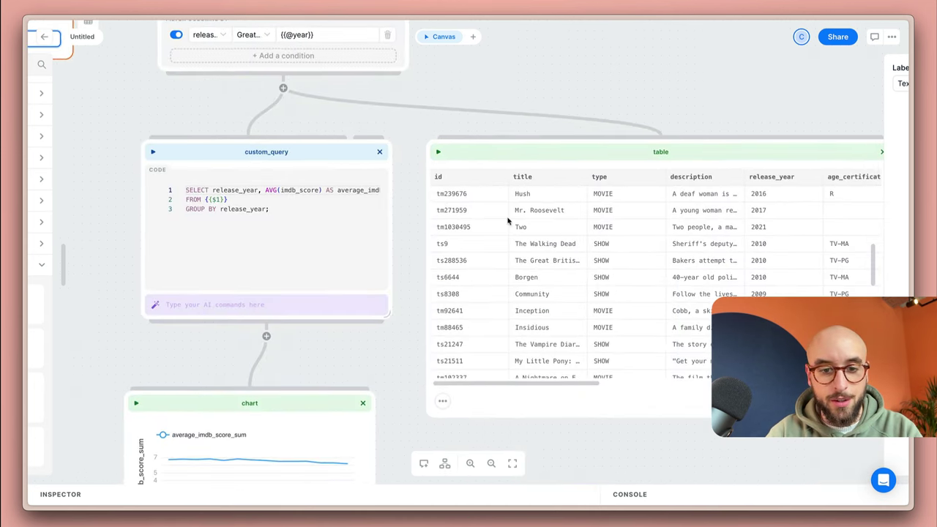
left_click(504, 153)
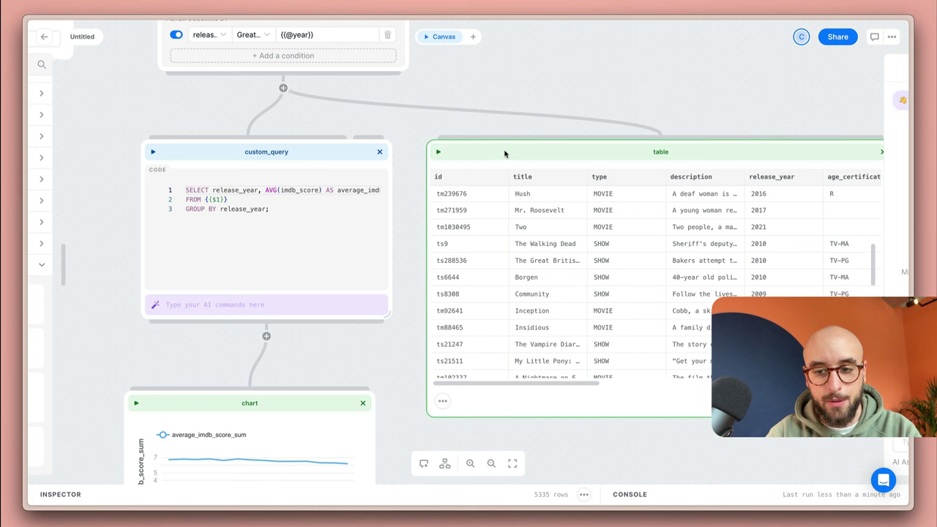
left_click_drag(773, 193, 773, 344)
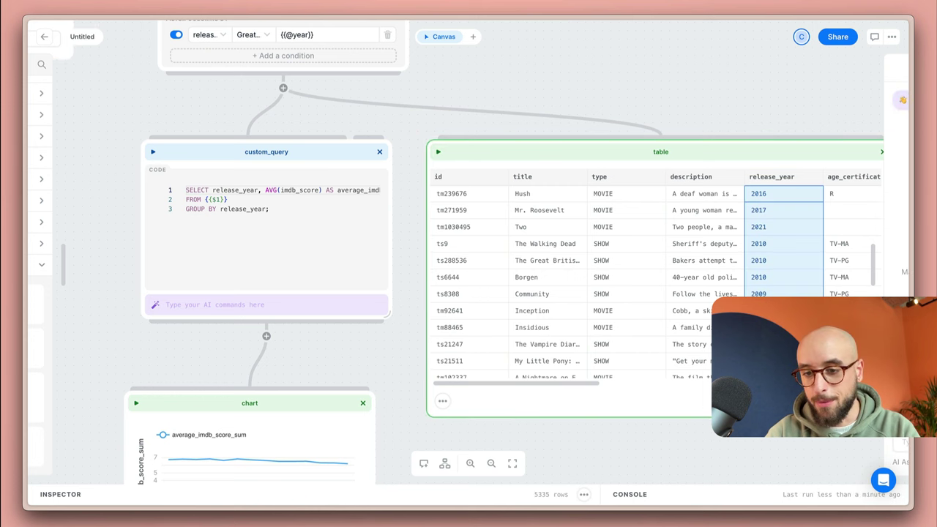
left_click(698, 63)
Fit the whole block flow on screen and create the View 1 dashboard.
key("shift+1")
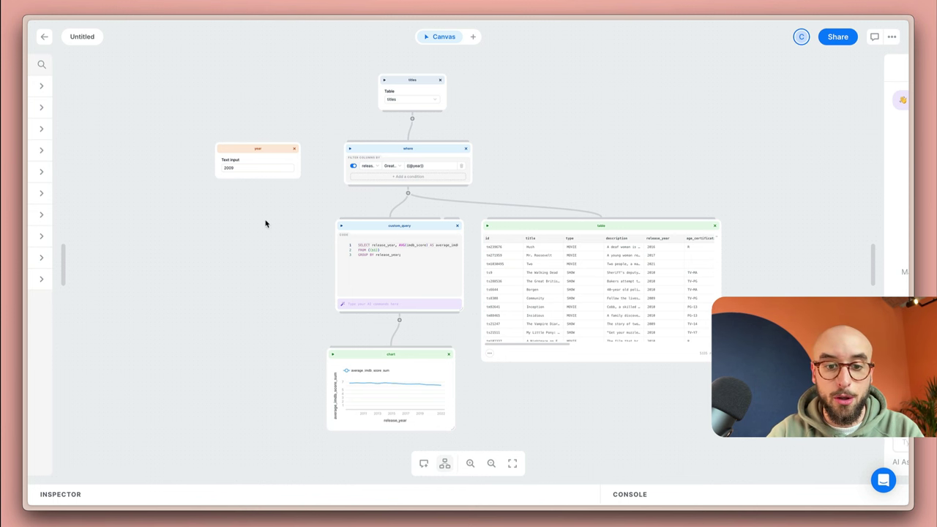
left_click(273, 153)
left_click(374, 380)
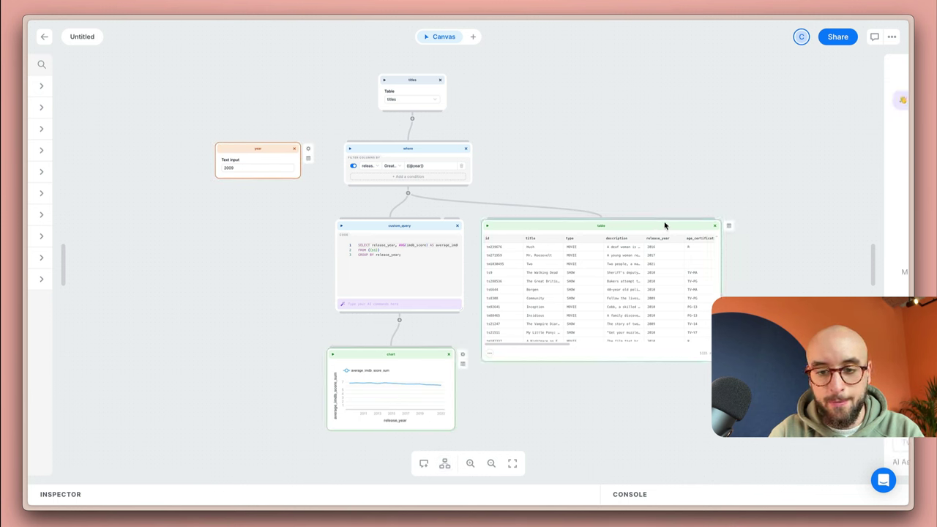
left_click(476, 37)
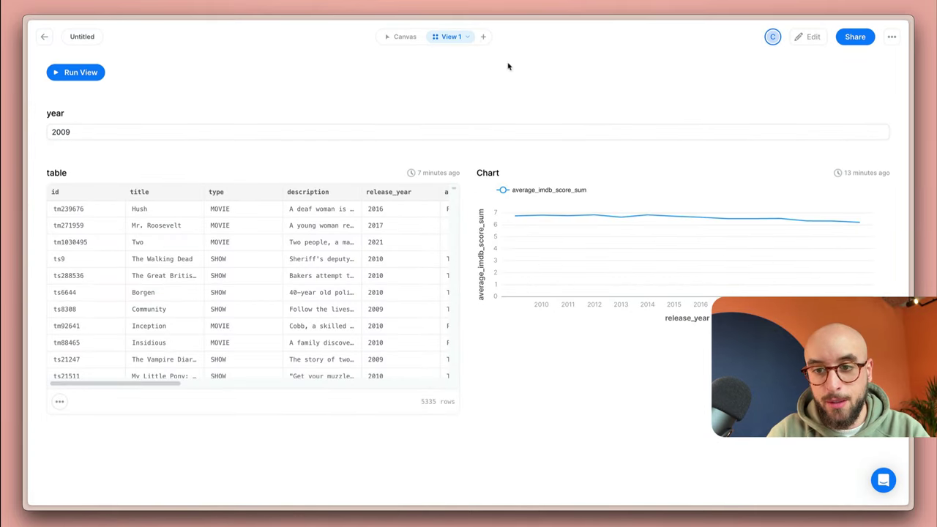
In layout editing, place the Chart beside a narrower year block and widen the Chart.
left_click(808, 40)
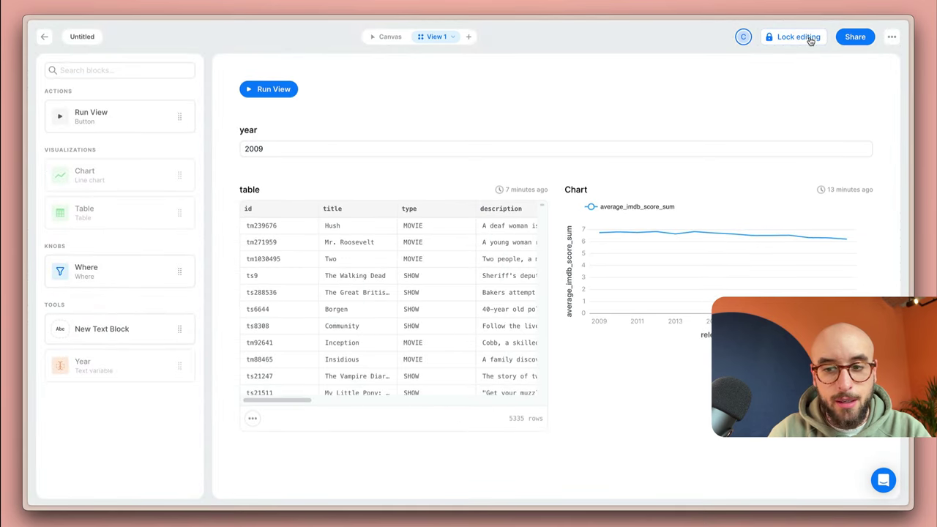
left_click_drag(569, 169, 808, 131)
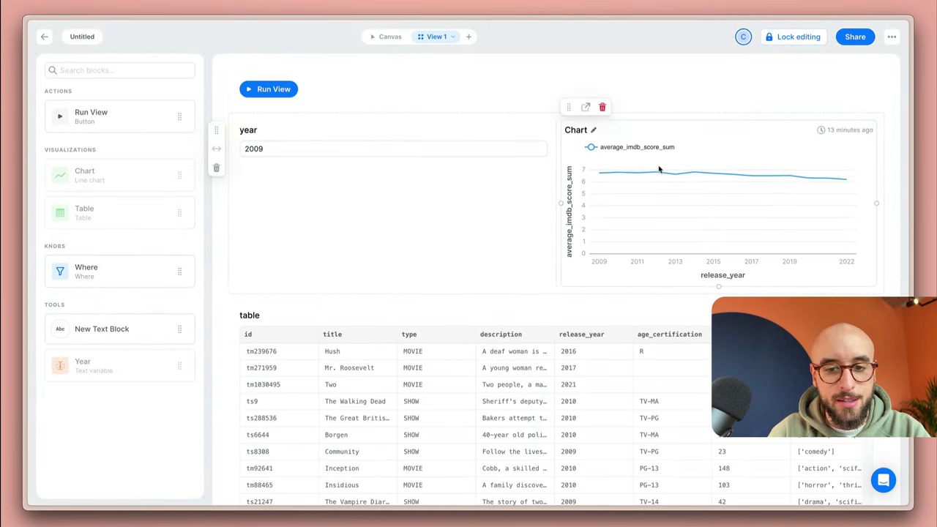
left_click_drag(550, 142, 430, 150)
left_click_drag(556, 205, 430, 206)
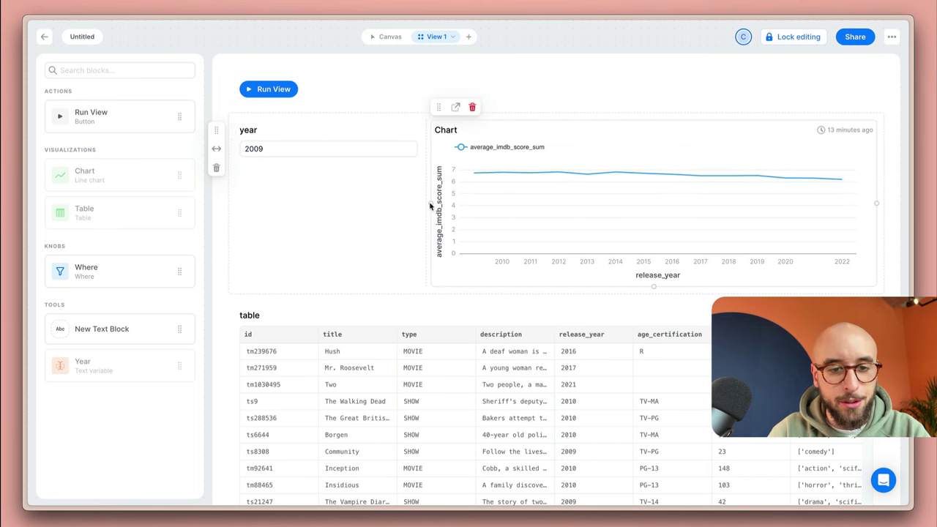
Relabel the input Year, put Run View beneath it, and lock the layout.
double_click(262, 131)
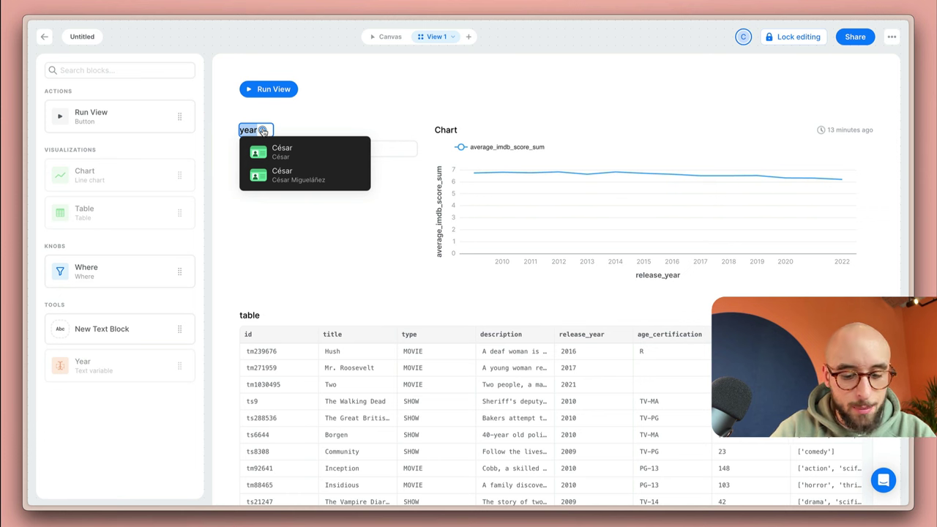
type("Year")
left_click(273, 190)
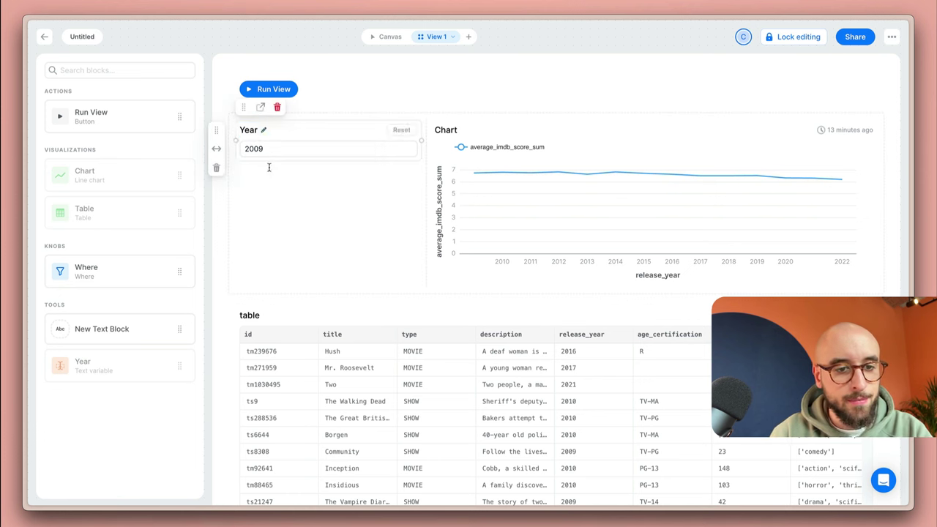
left_click_drag(247, 67, 263, 172)
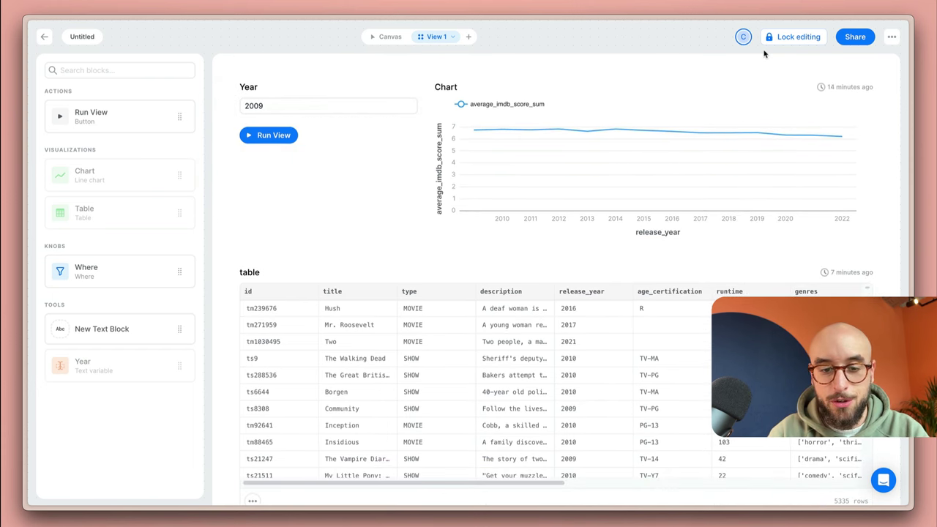
left_click(797, 37)
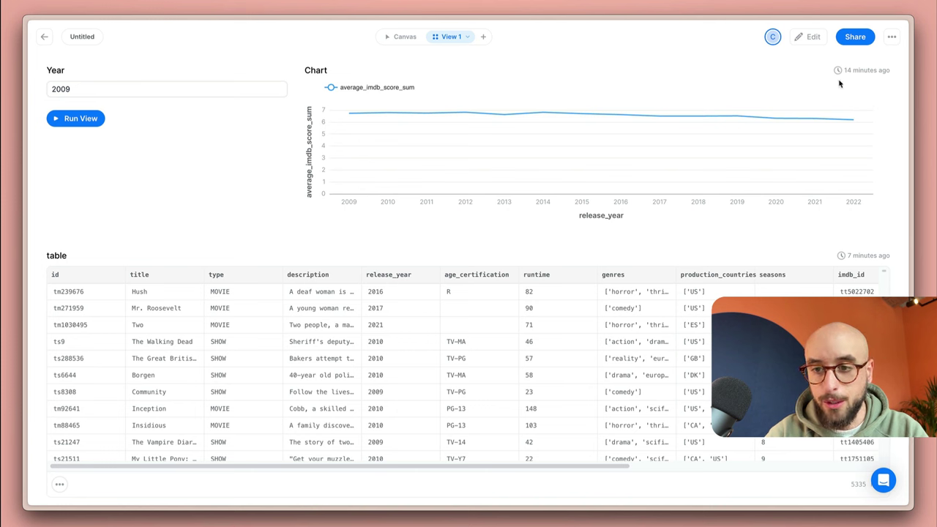
Select View 1's share link under Share and turn on Publish to web.
left_click(862, 42)
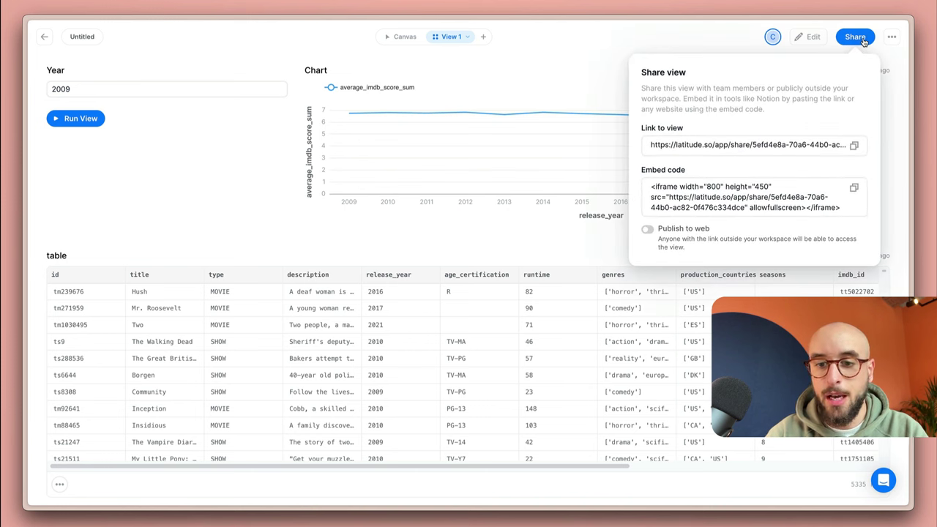
left_click(776, 144)
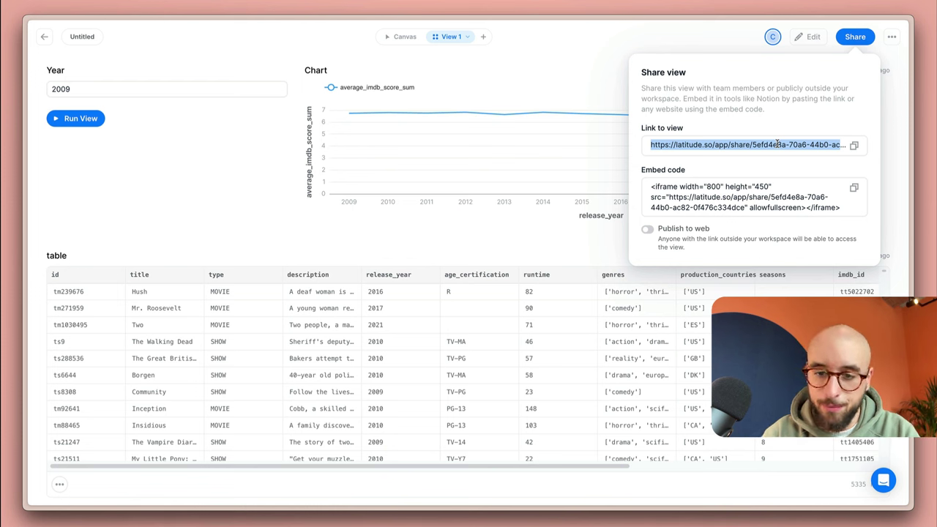
left_click(647, 230)
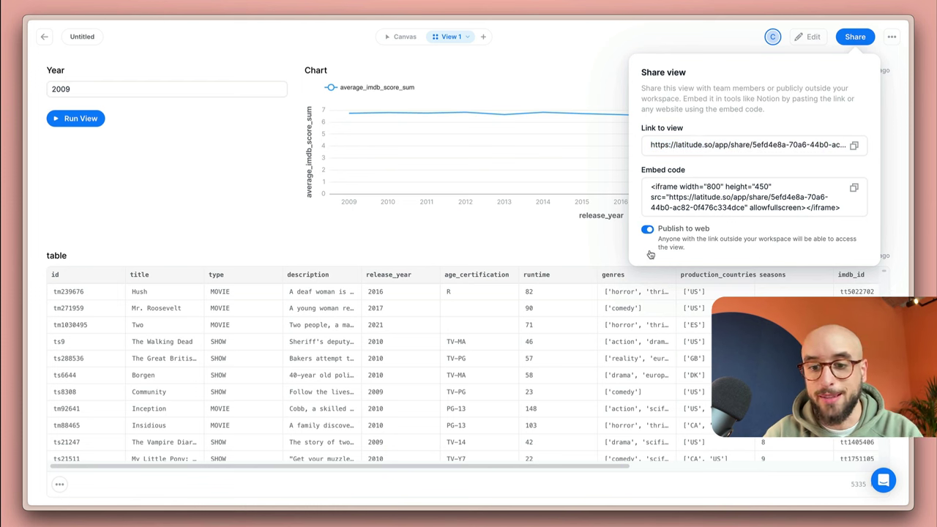